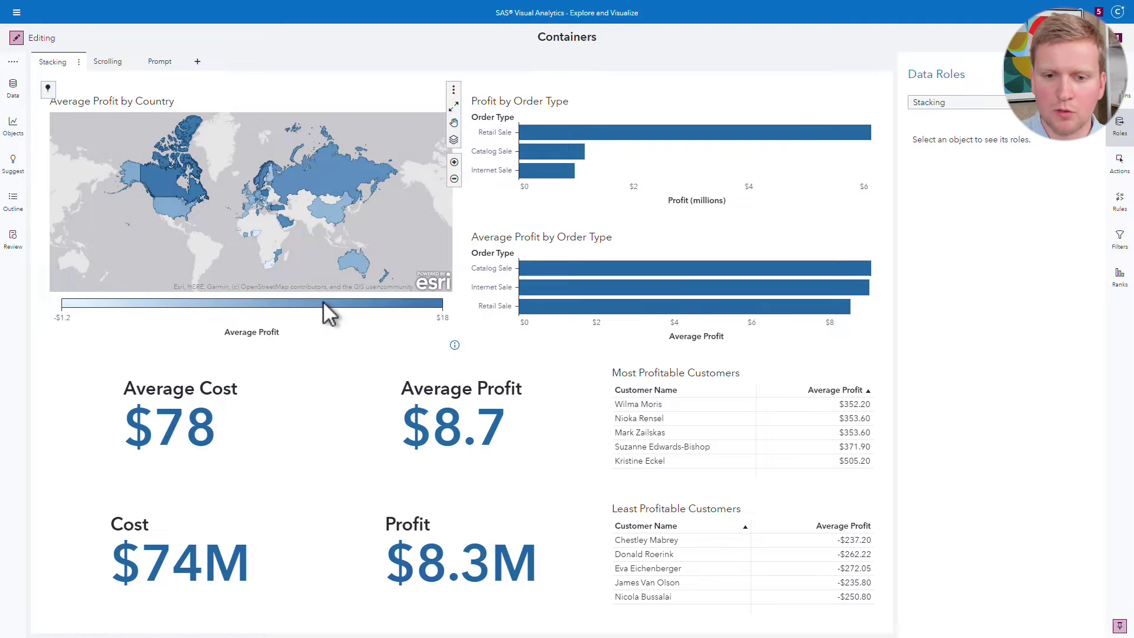
Step: Add a new page built from the SAS page template with a donut chart, check boxes and line charts
{"action": "mouse_move", "coordinate": [245, 195]}
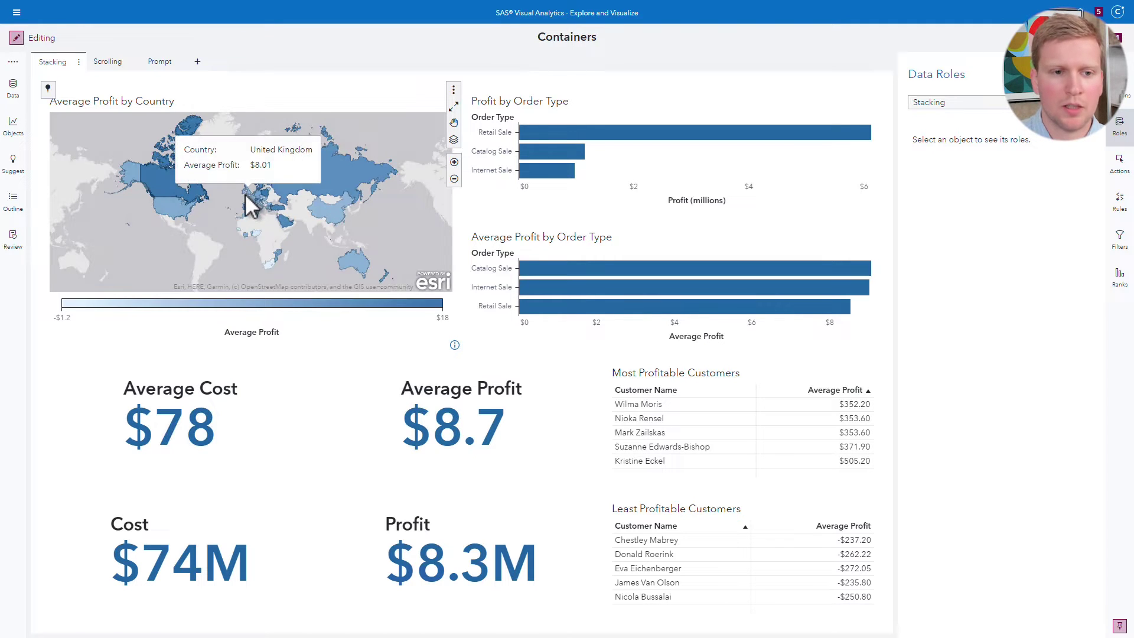
{"action": "left_click", "coordinate": [198, 62]}
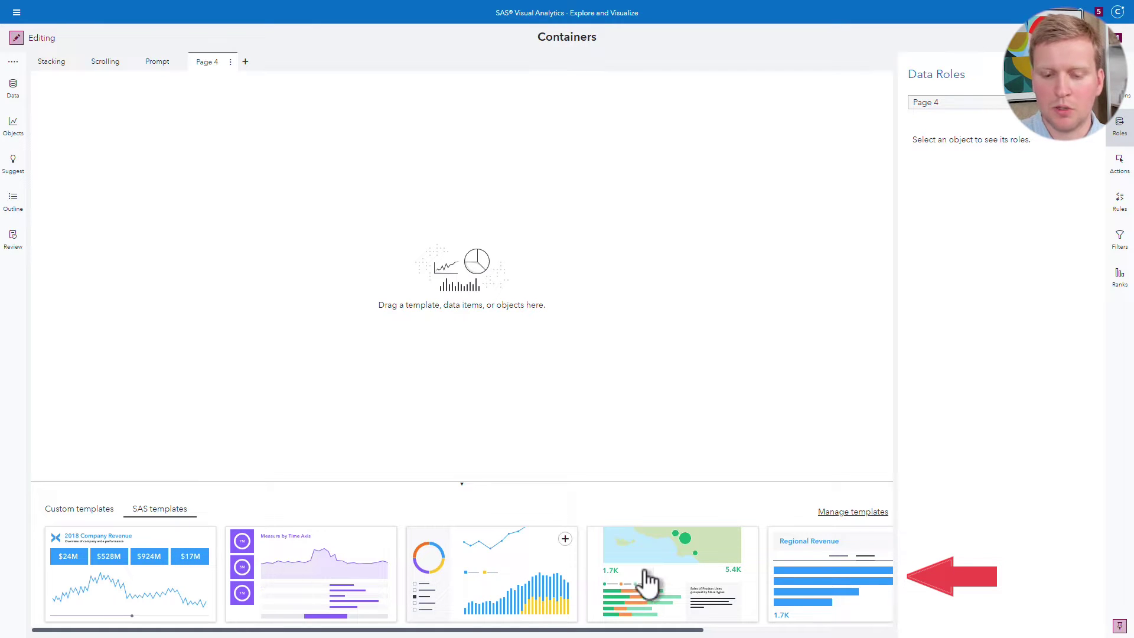
{"action": "left_click", "coordinate": [502, 580]}
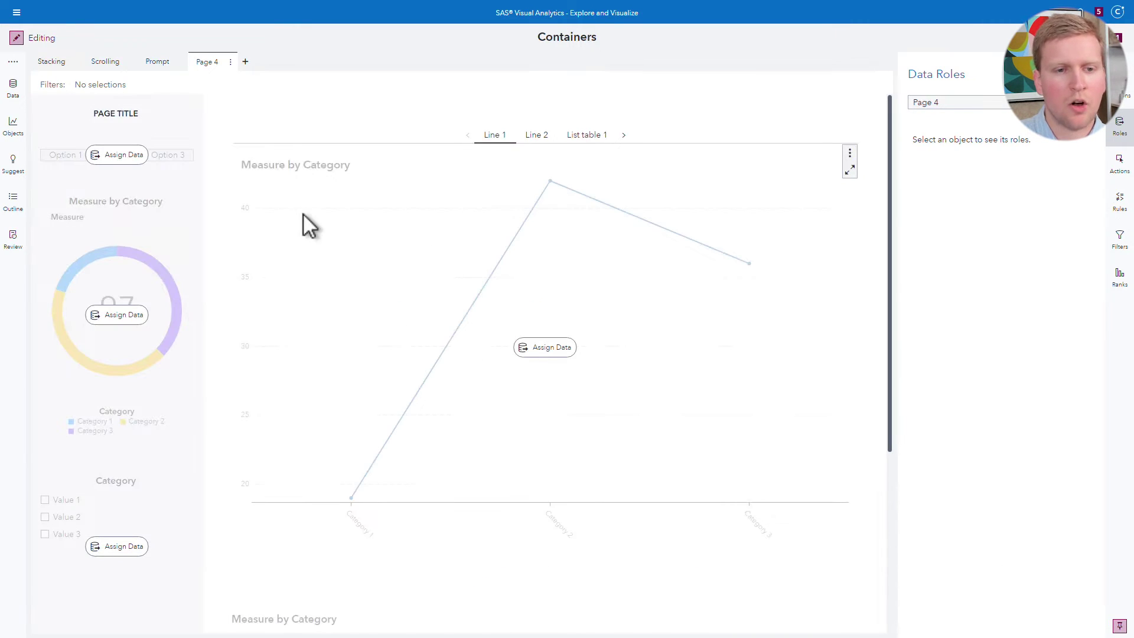
{"action": "left_click", "coordinate": [247, 63]}
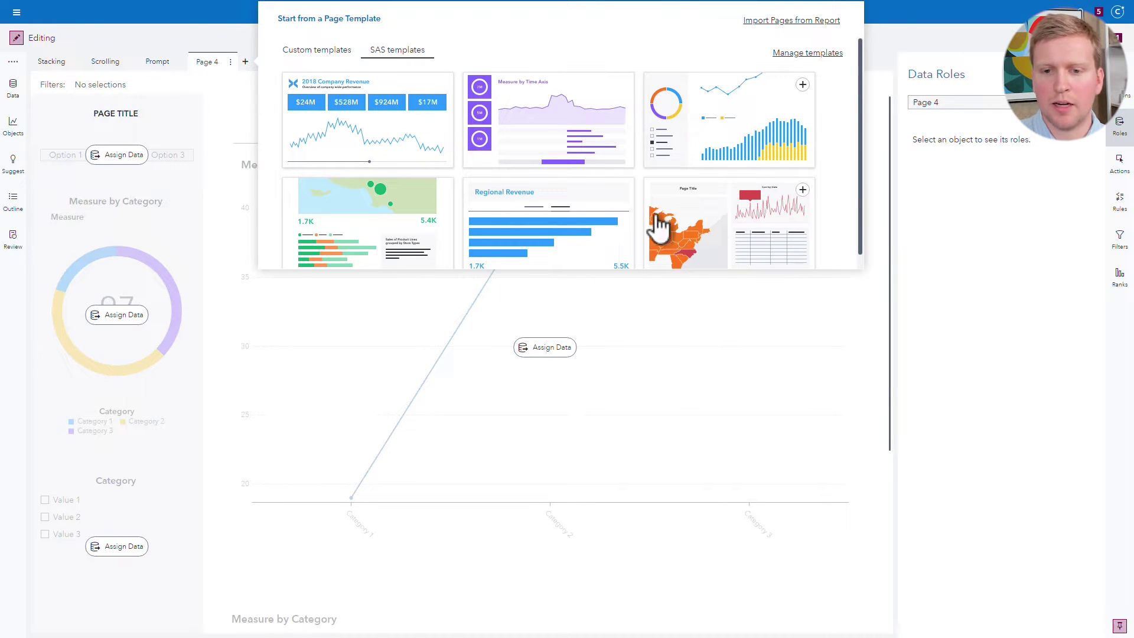
{"action": "left_click", "coordinate": [281, 299]}
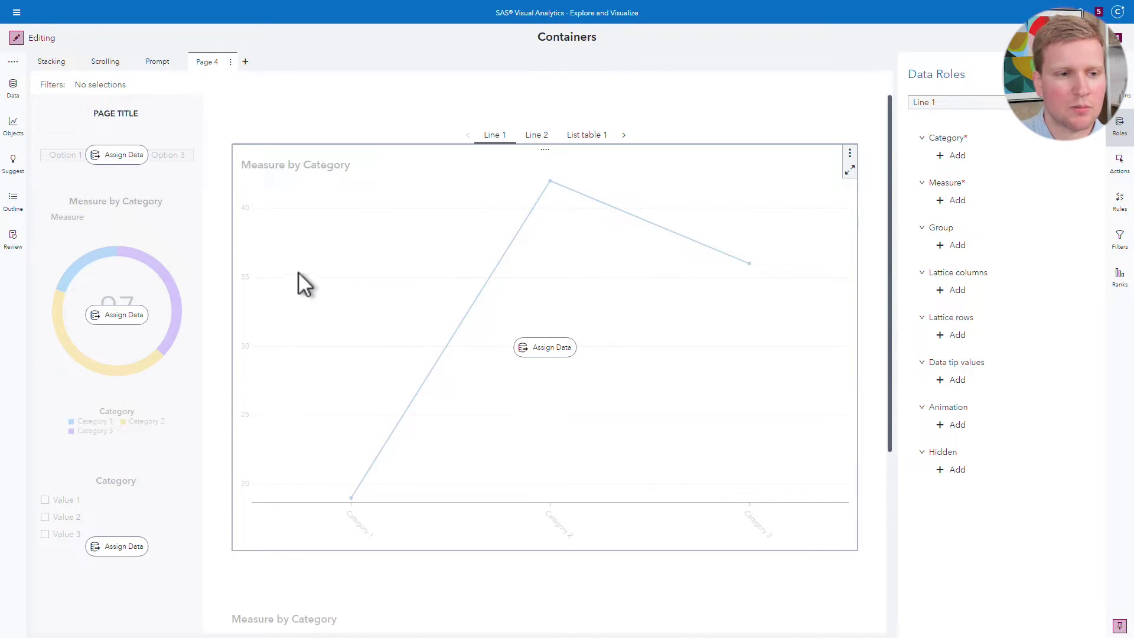
Step: On the Stacking page, add a stacking container between the Profit by Order Type and Average Profit by Order Type charts
{"action": "left_click", "coordinate": [51, 63]}
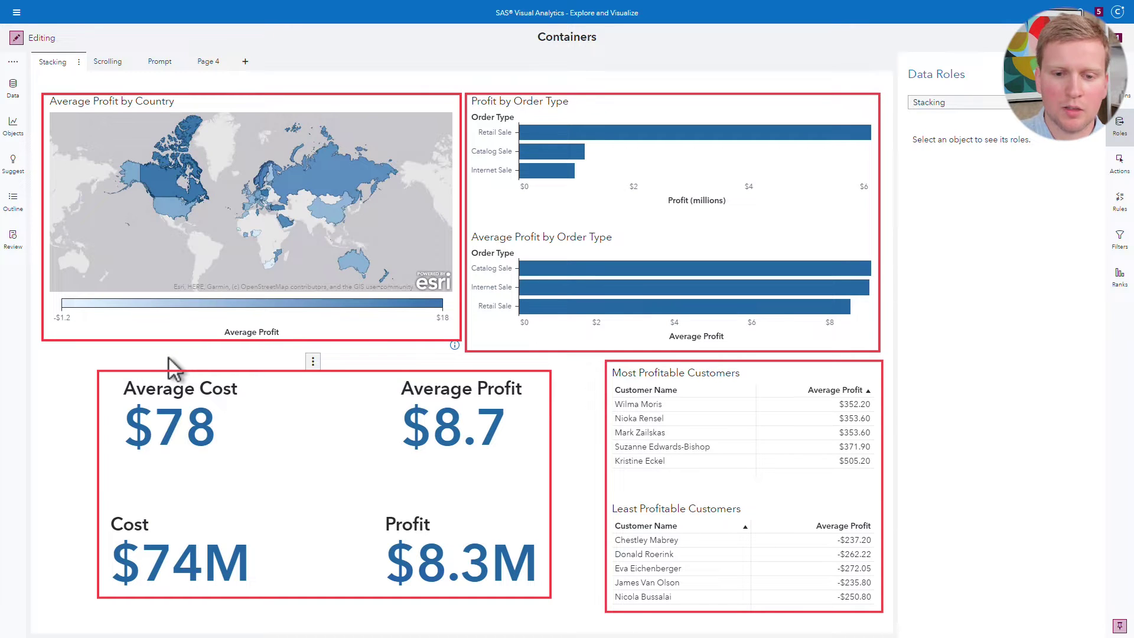
{"action": "mouse_move", "coordinate": [182, 373]}
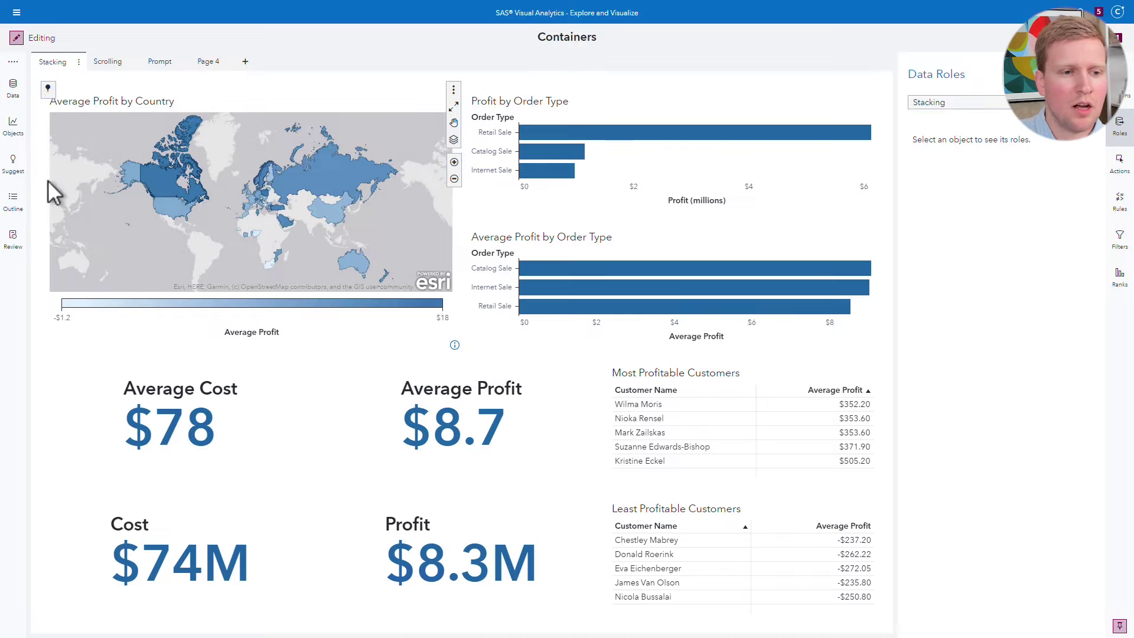
{"action": "left_click", "coordinate": [16, 142]}
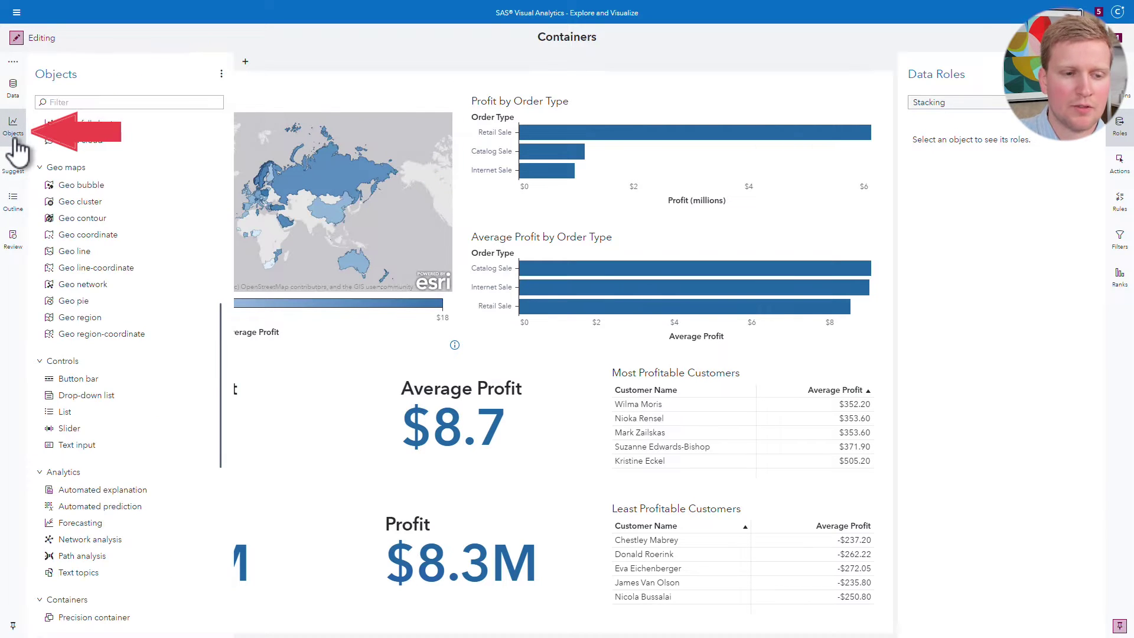
{"action": "scroll", "coordinate": [114, 258], "scroll_direction": "down", "scroll_amount": 3}
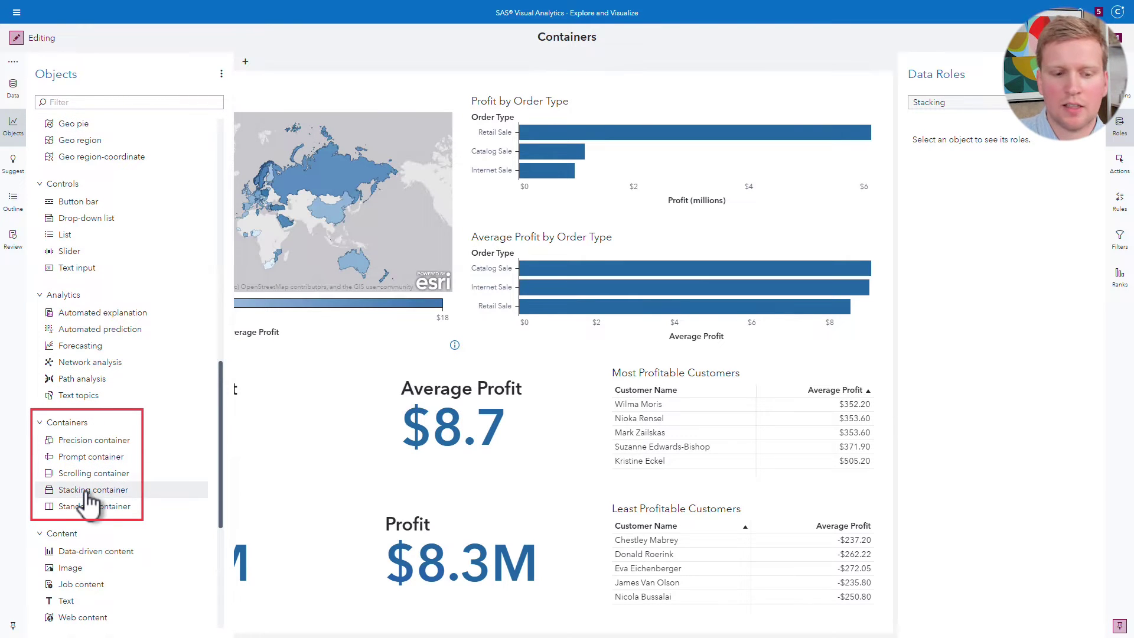
{"action": "left_click_drag", "start_coordinate": [87, 497], "coordinate": [625, 220]}
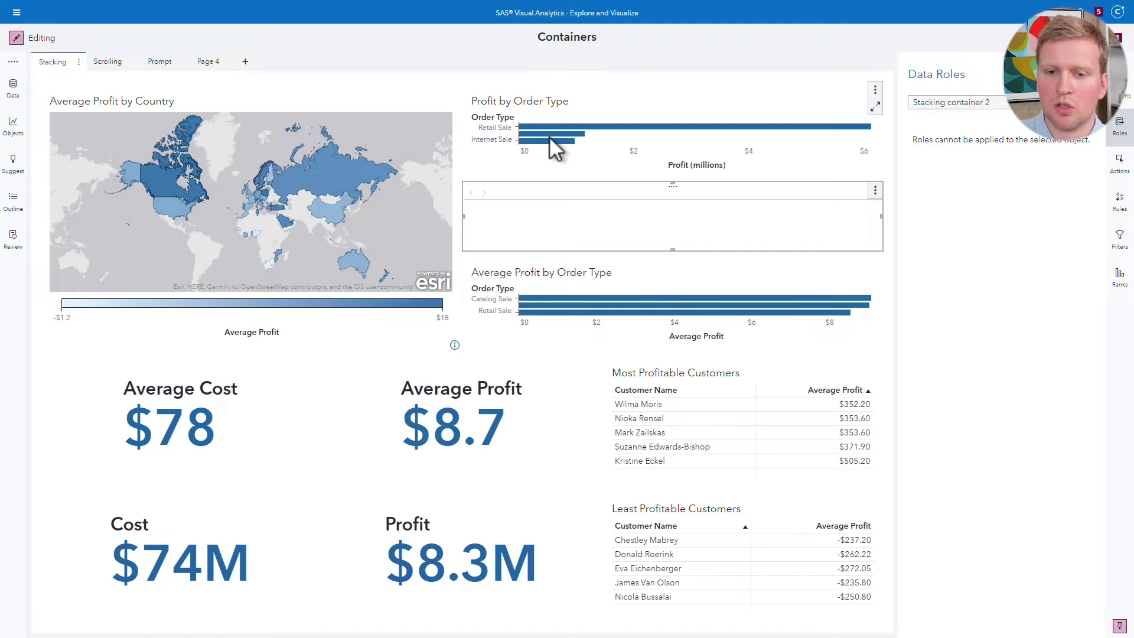
Step: Move the Profit by Order Type and Average Profit by Order Type charts into the new stacking container
{"action": "left_click", "coordinate": [597, 135]}
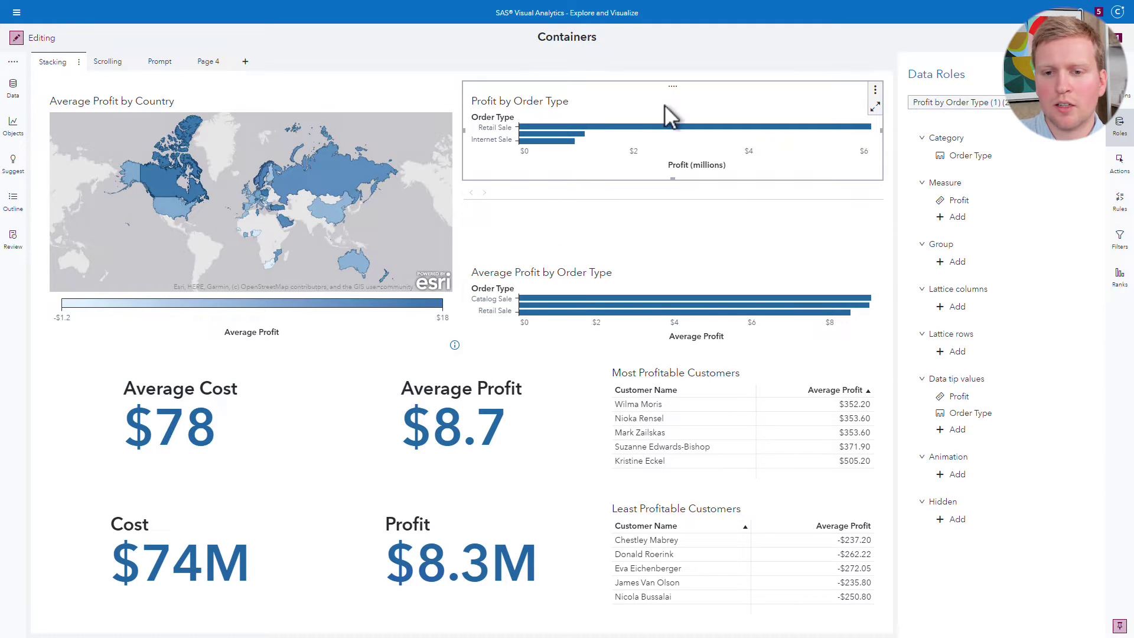
{"action": "left_click_drag", "start_coordinate": [671, 88], "coordinate": [600, 208]}
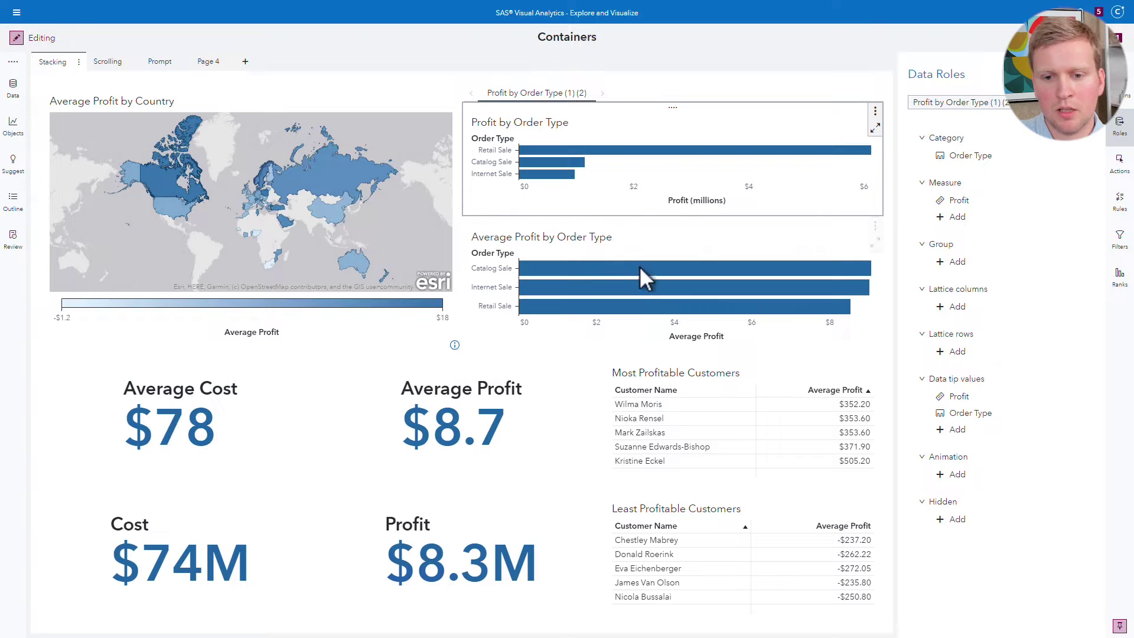
{"action": "left_click", "coordinate": [641, 246]}
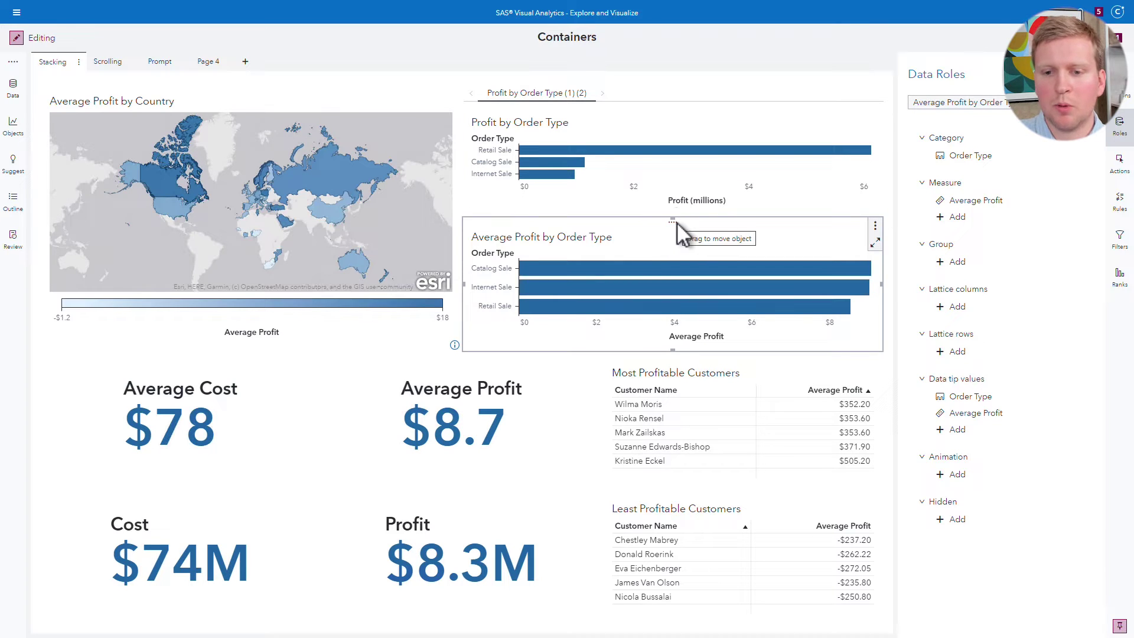
{"action": "left_click_drag", "start_coordinate": [678, 220], "coordinate": [738, 141]}
Step: Check the stacked charts by switching between their views, ending on Profit by Order Type
{"action": "mouse_move", "coordinate": [731, 171]}
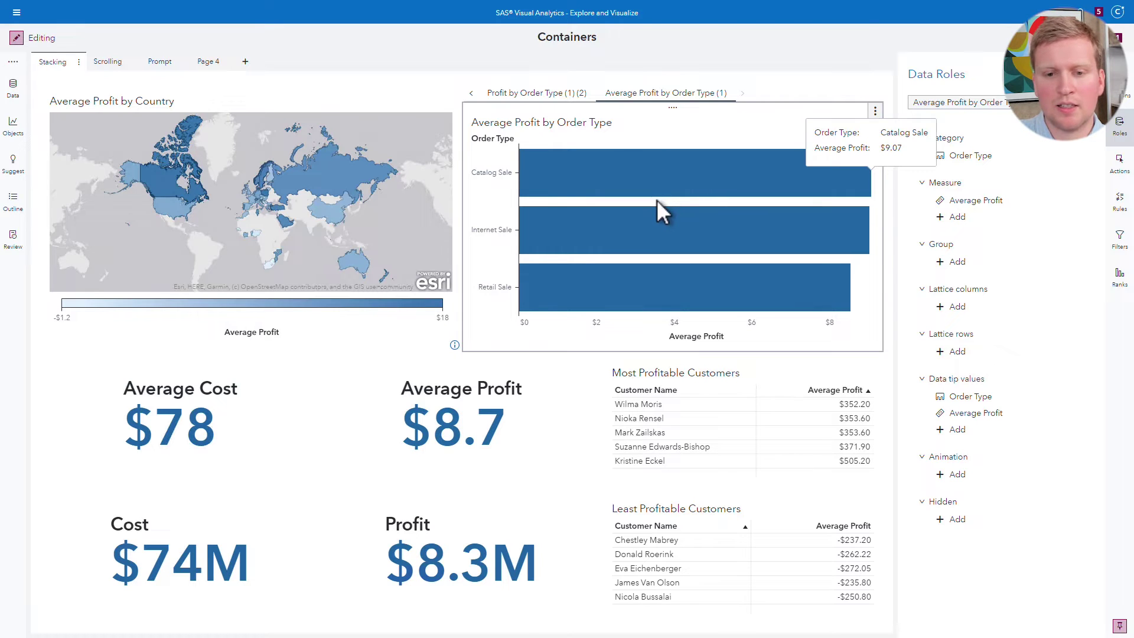
{"action": "left_click", "coordinate": [554, 97]}
{"action": "left_click", "coordinate": [623, 93]}
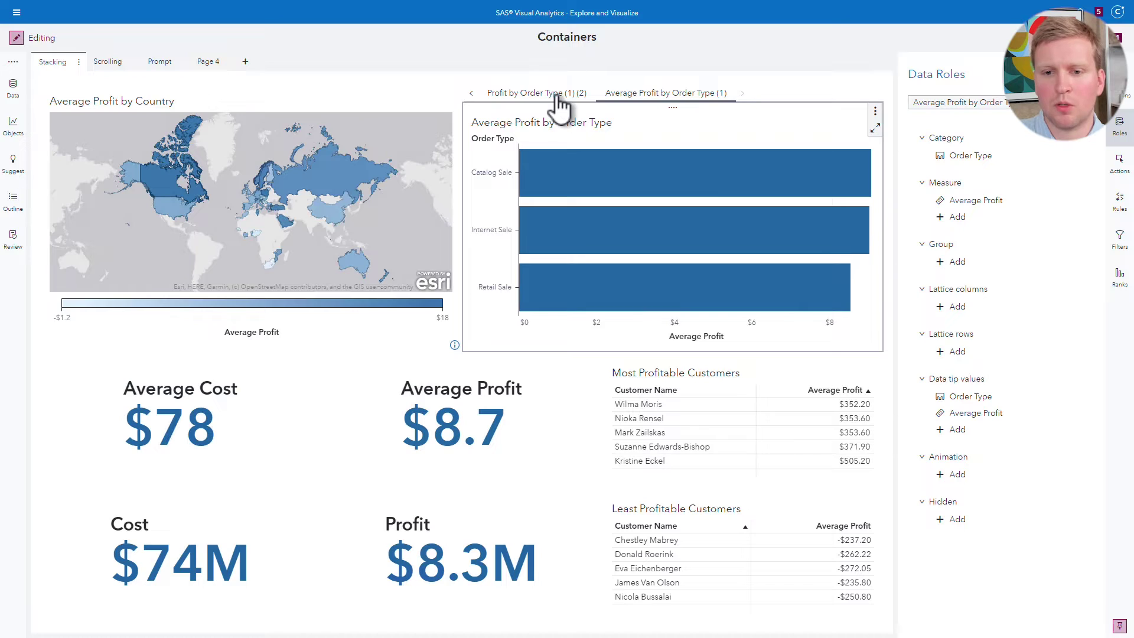
{"action": "left_click", "coordinate": [557, 97]}
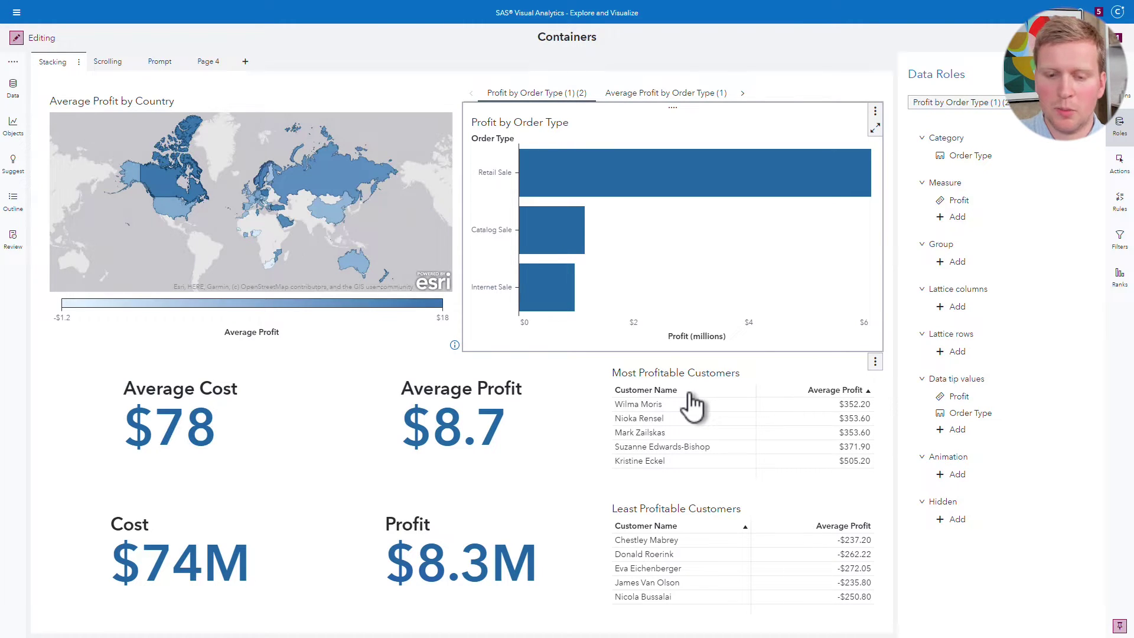
Step: Add a stacking container between the Most and Least Profitable Customers tables and move both tables into it
{"action": "left_click", "coordinate": [12, 137]}
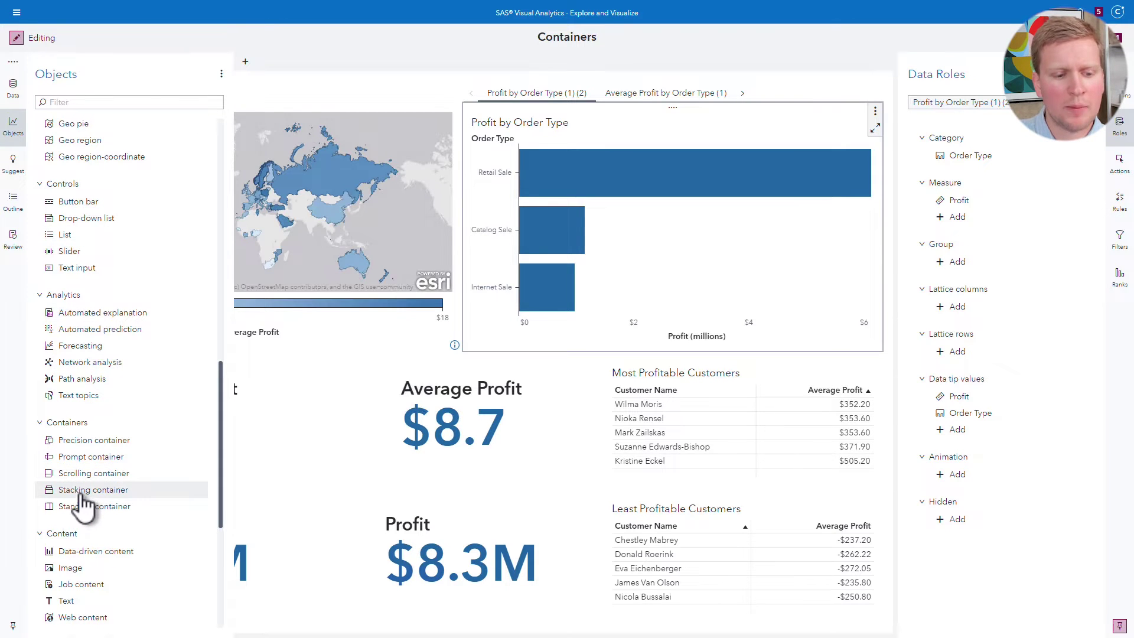
{"action": "left_click_drag", "start_coordinate": [82, 493], "coordinate": [731, 487]}
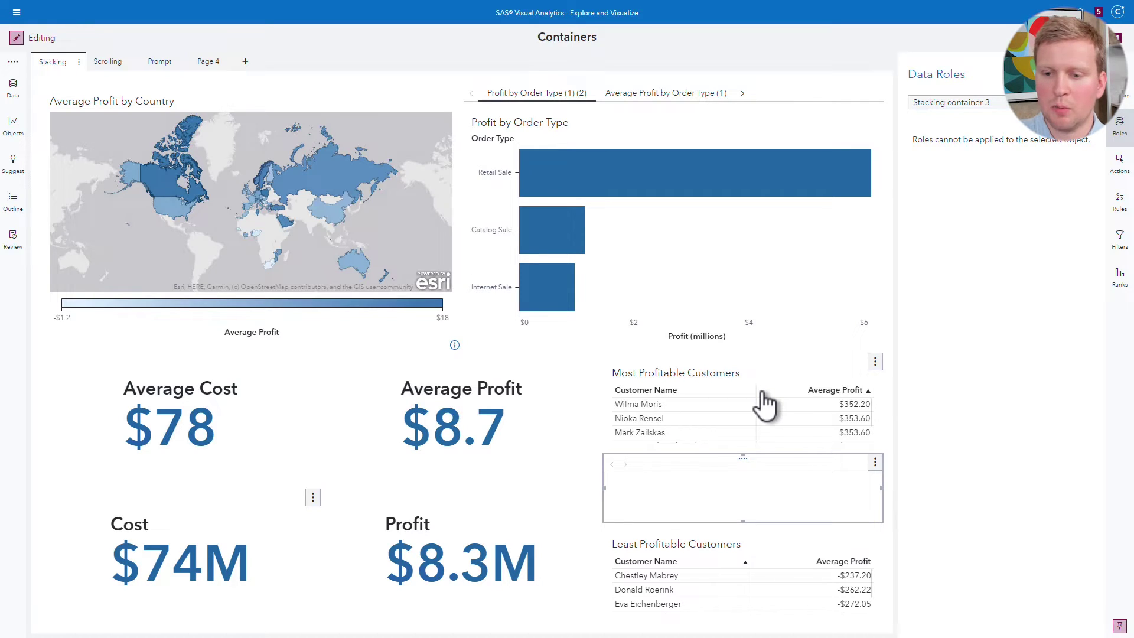
{"action": "left_click", "coordinate": [875, 361]}
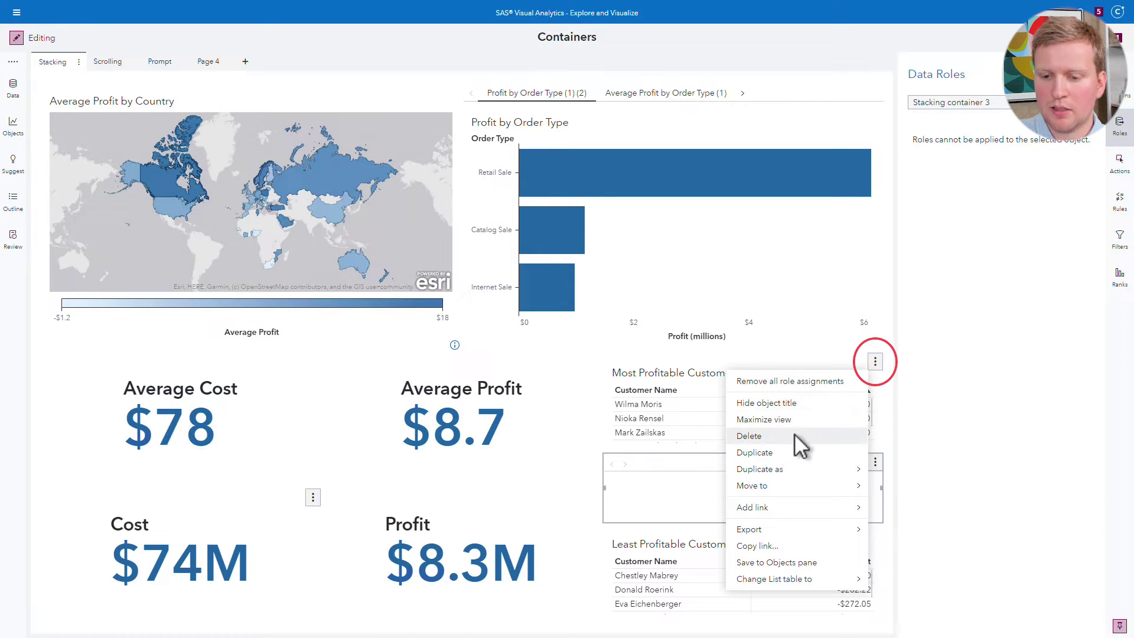
{"action": "mouse_move", "coordinate": [761, 492]}
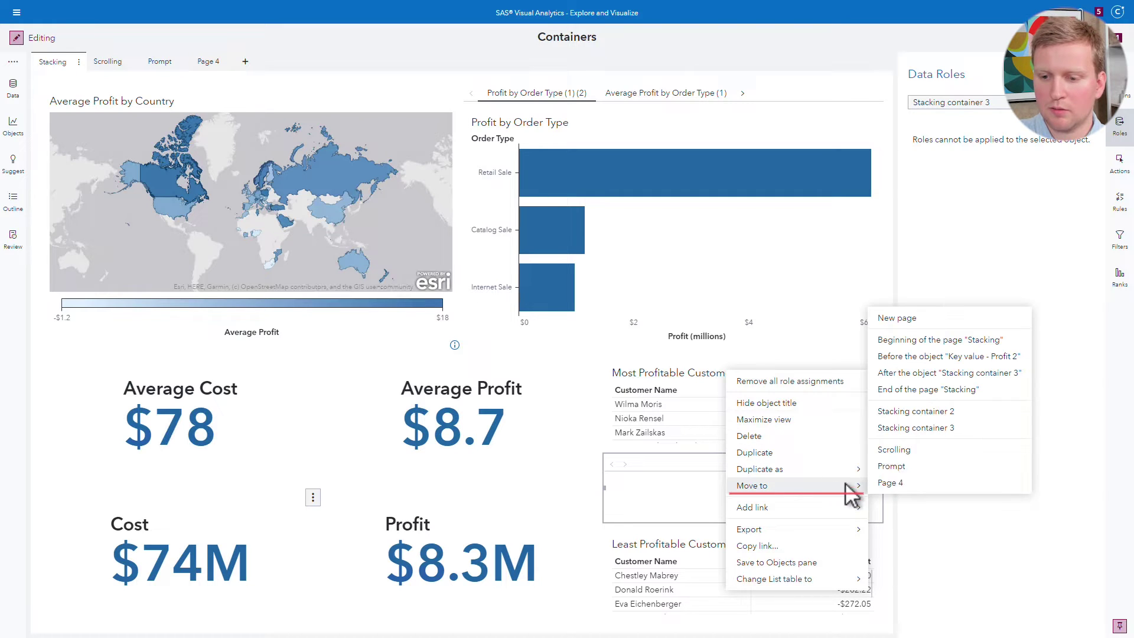
{"action": "left_click", "coordinate": [899, 429]}
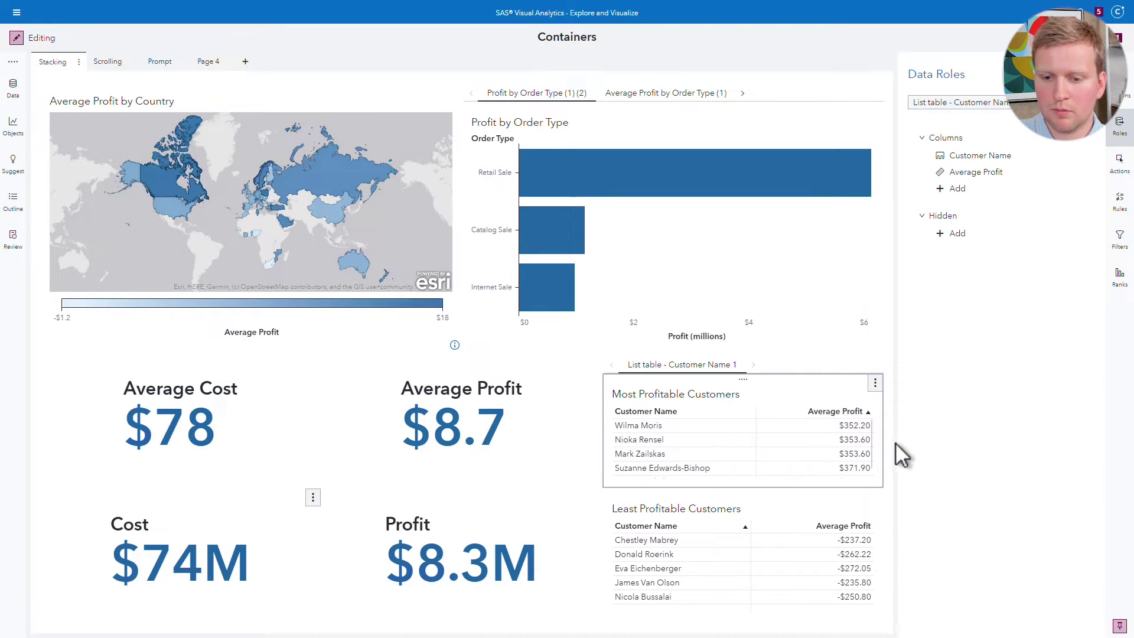
{"action": "left_click", "coordinate": [756, 513]}
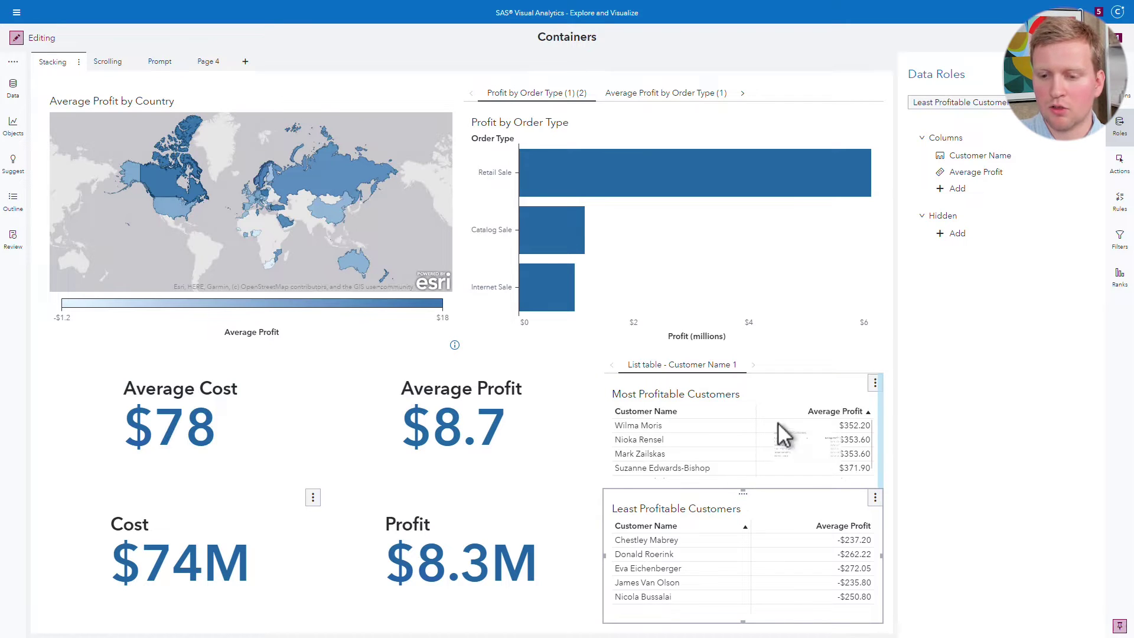
{"action": "left_click_drag", "start_coordinate": [830, 409], "coordinate": [830, 409]}
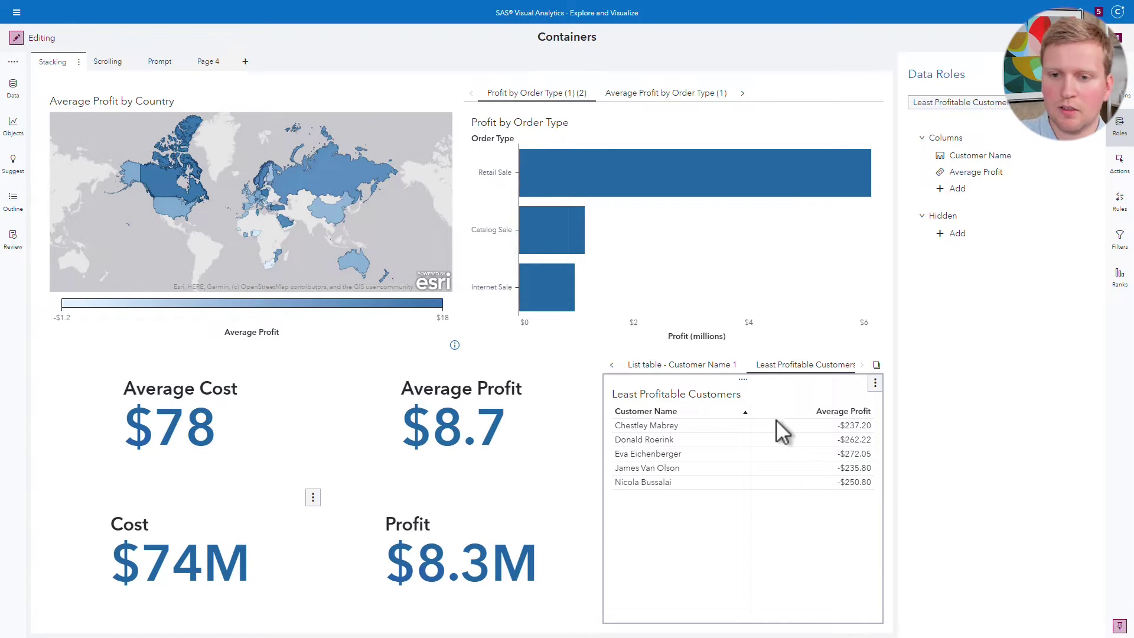
Step: Open the options of the stacking container that holds the two order type charts
{"action": "left_click", "coordinate": [777, 94]}
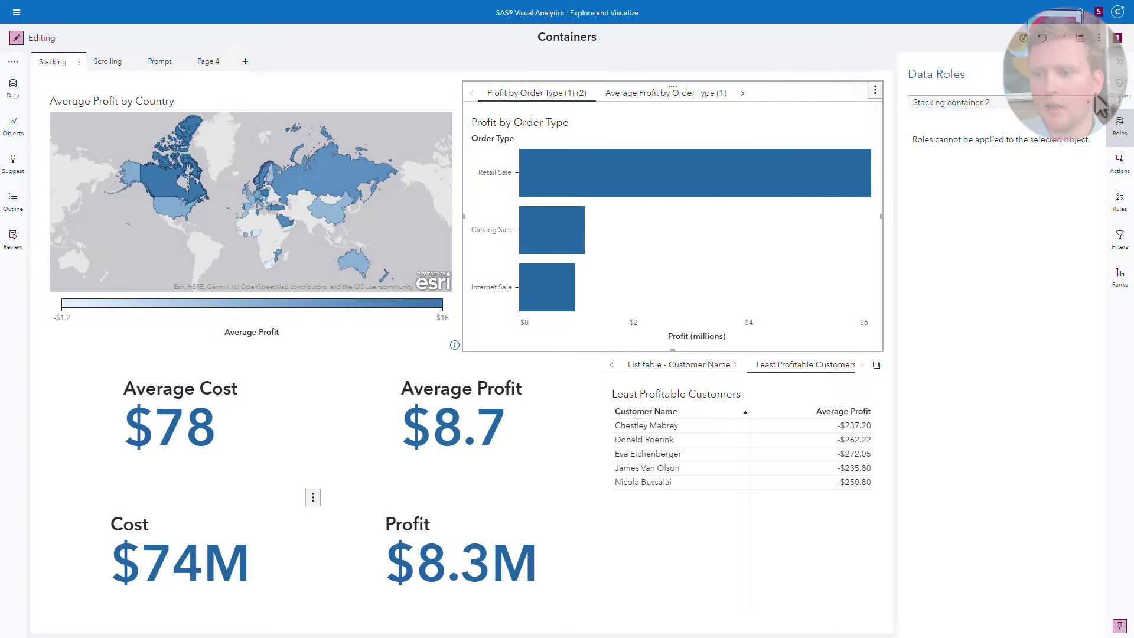
{"action": "left_click", "coordinate": [1119, 95]}
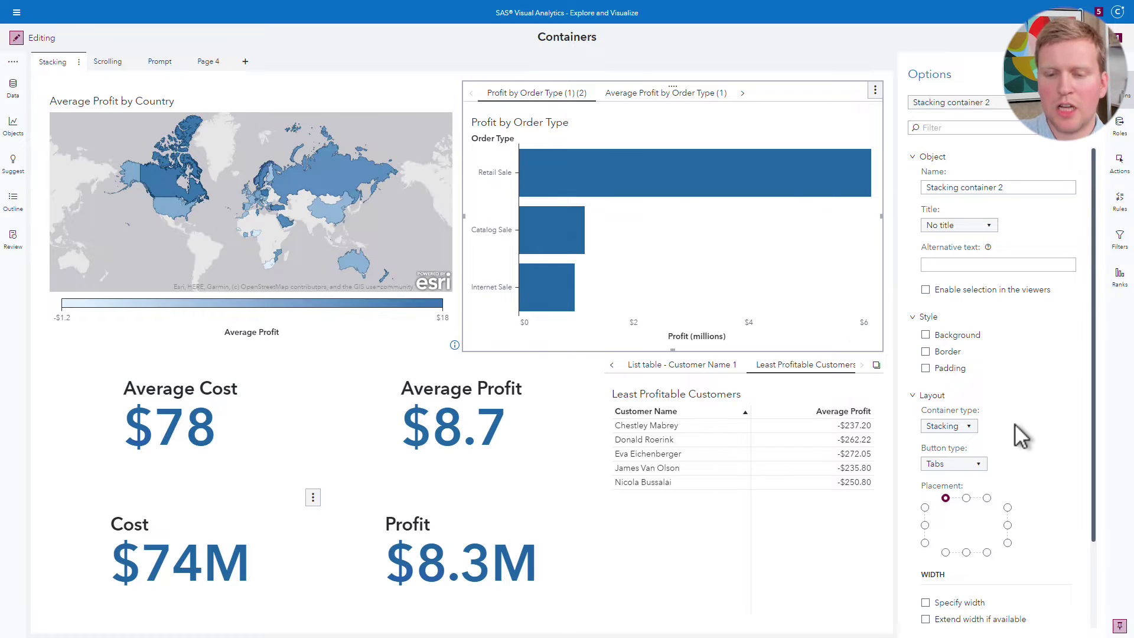
Step: Try the Flow container type on the order type charts' container, view its content, and set it back to Stacking
{"action": "left_click", "coordinate": [971, 426]}
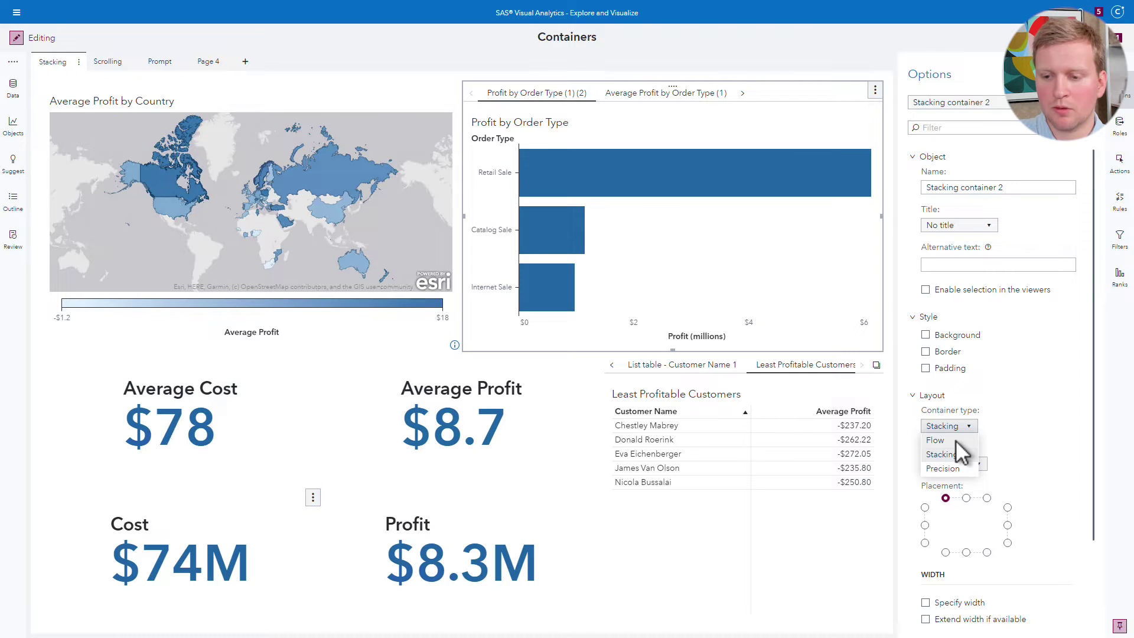
{"action": "left_click", "coordinate": [957, 442]}
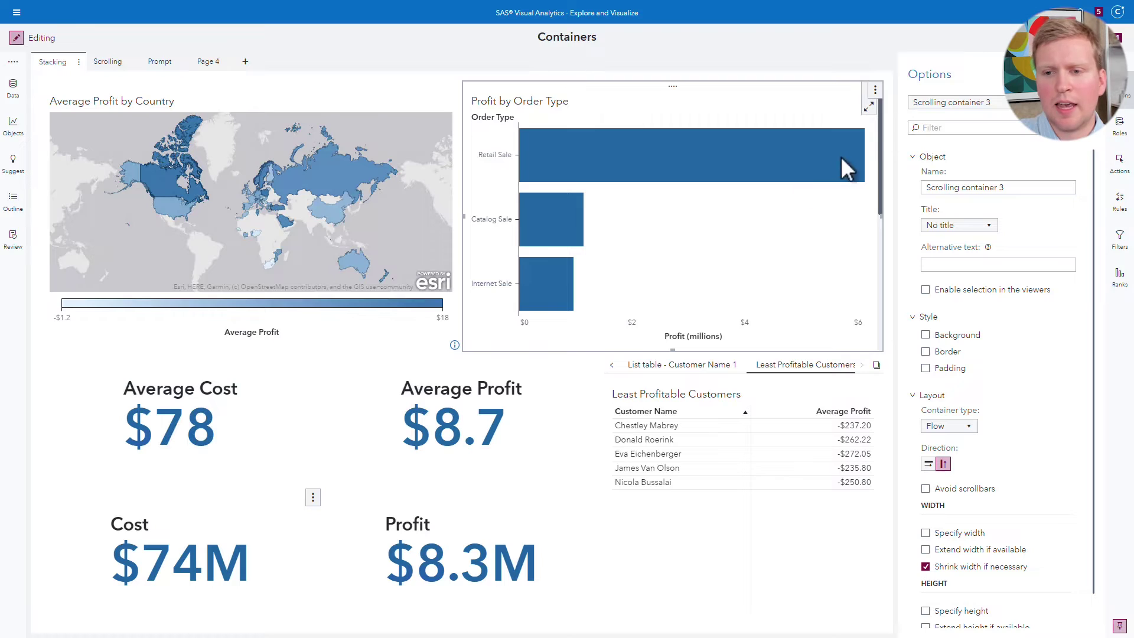
{"action": "scroll", "coordinate": [866, 180], "scroll_direction": "down", "scroll_amount": 5}
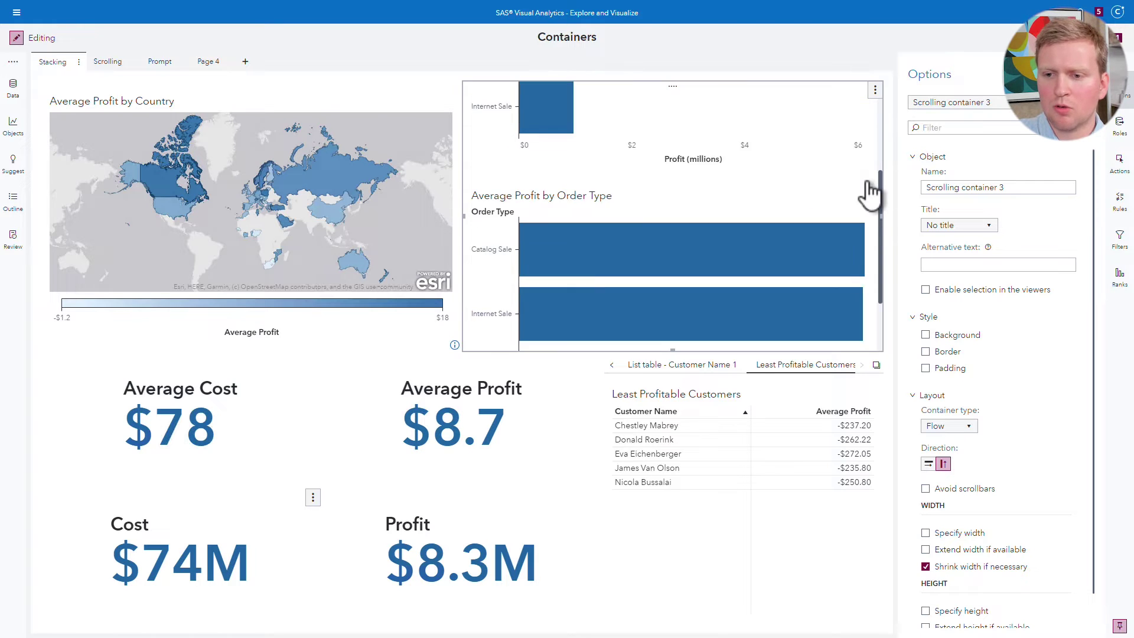
{"action": "scroll", "coordinate": [866, 182], "scroll_direction": "up", "scroll_amount": 4}
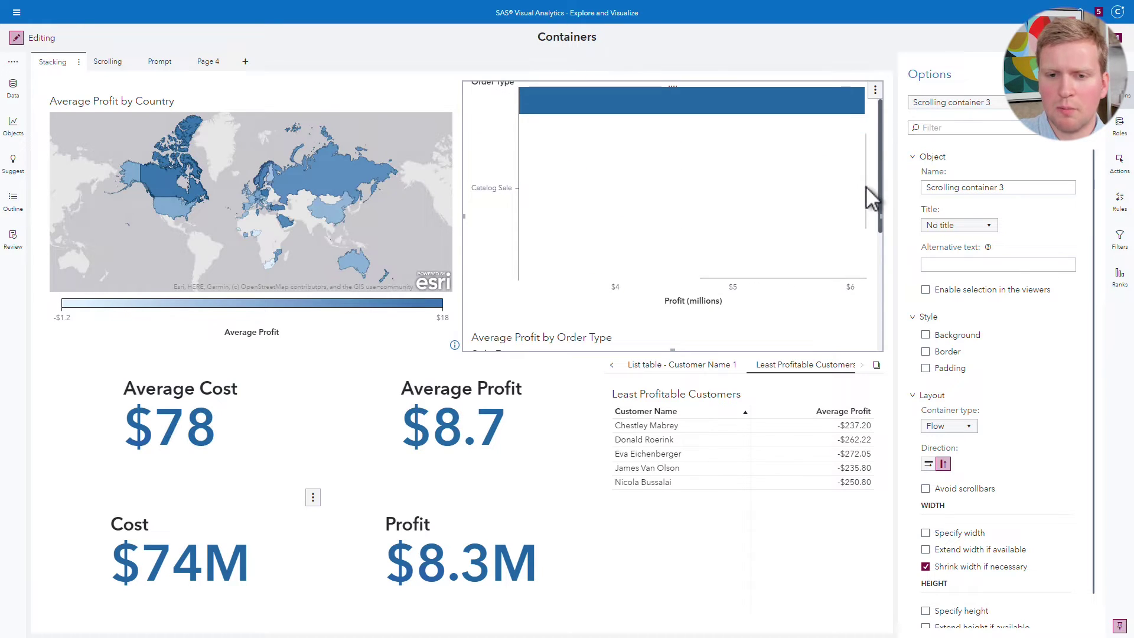
{"action": "left_click", "coordinate": [878, 182]}
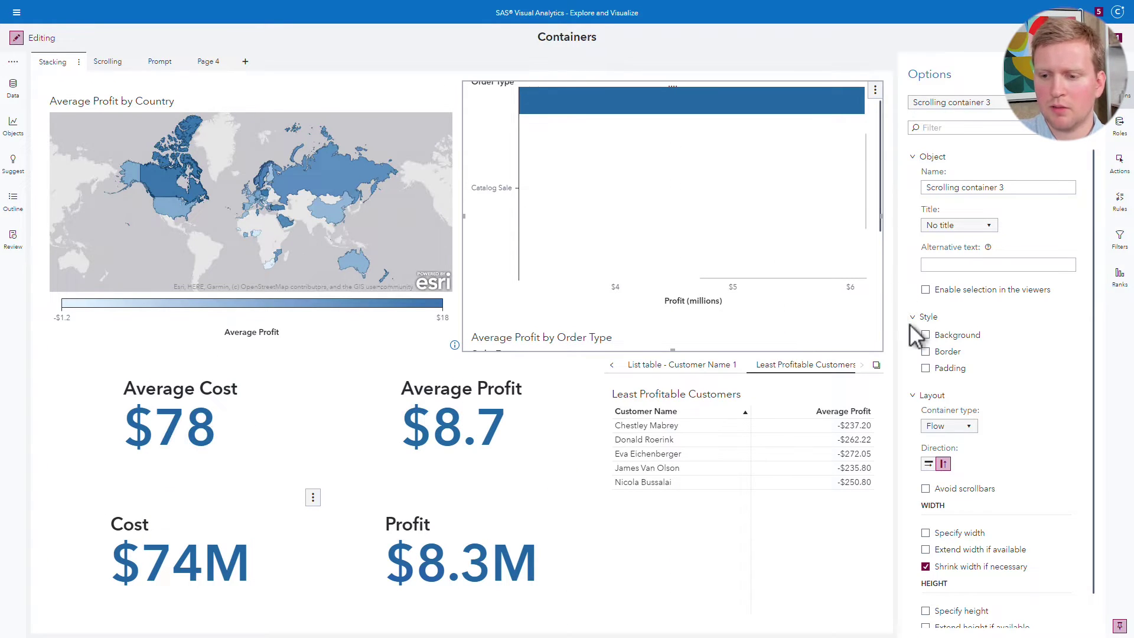
{"action": "left_click", "coordinate": [969, 427]}
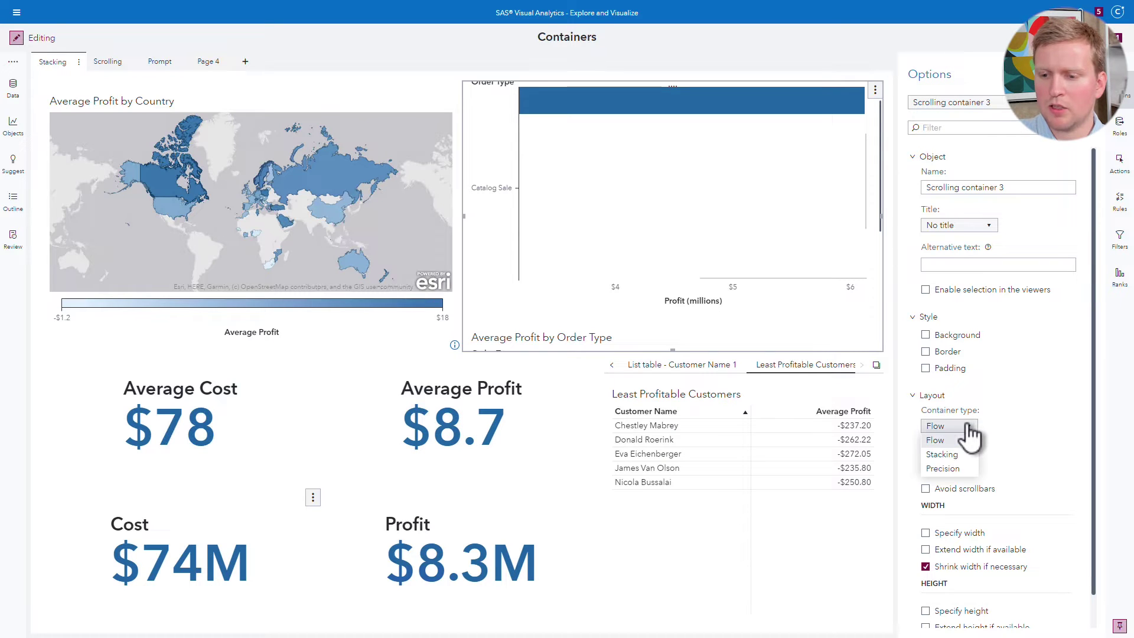
{"action": "left_click", "coordinate": [953, 456]}
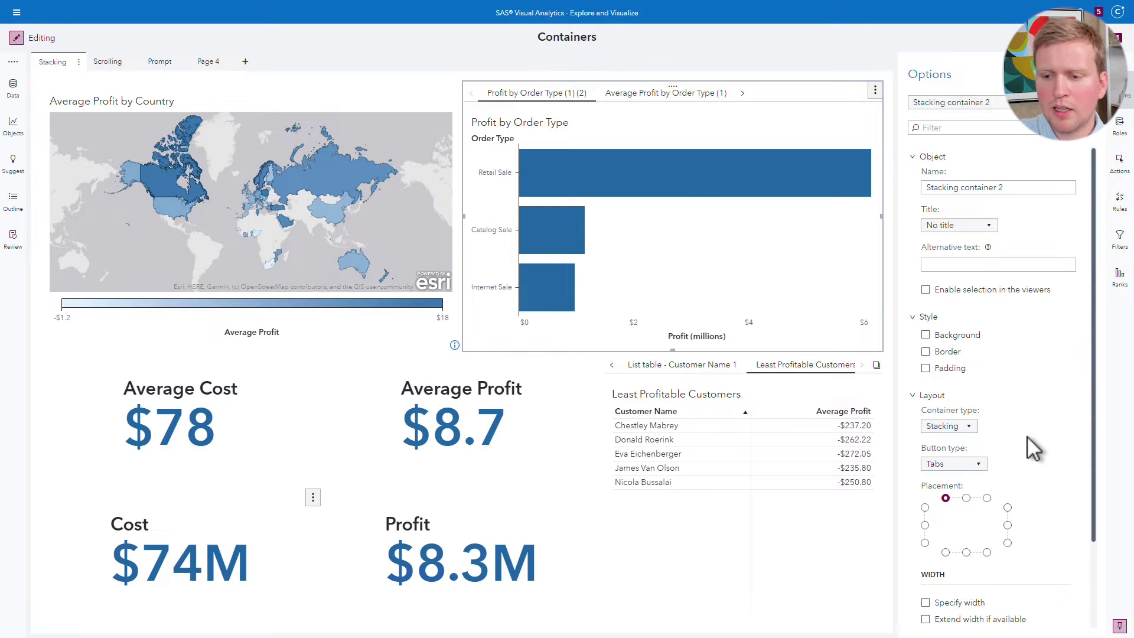
Step: Set the order type container's button type to Dots and place them centred along its bottom edge
{"action": "left_click", "coordinate": [980, 465]}
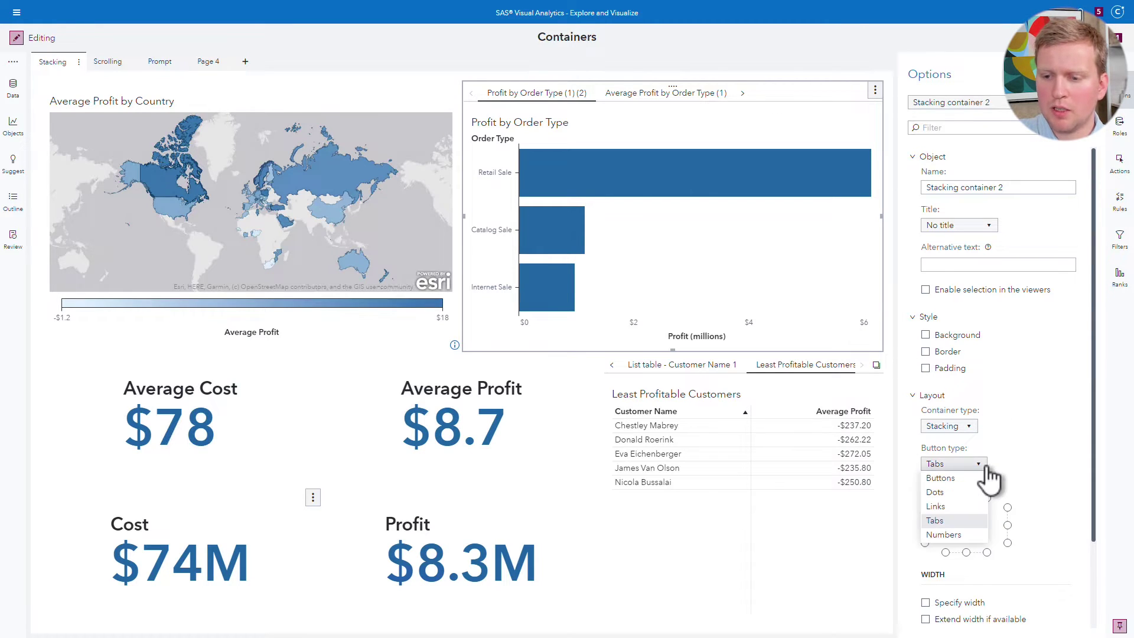
{"action": "left_click", "coordinate": [951, 492]}
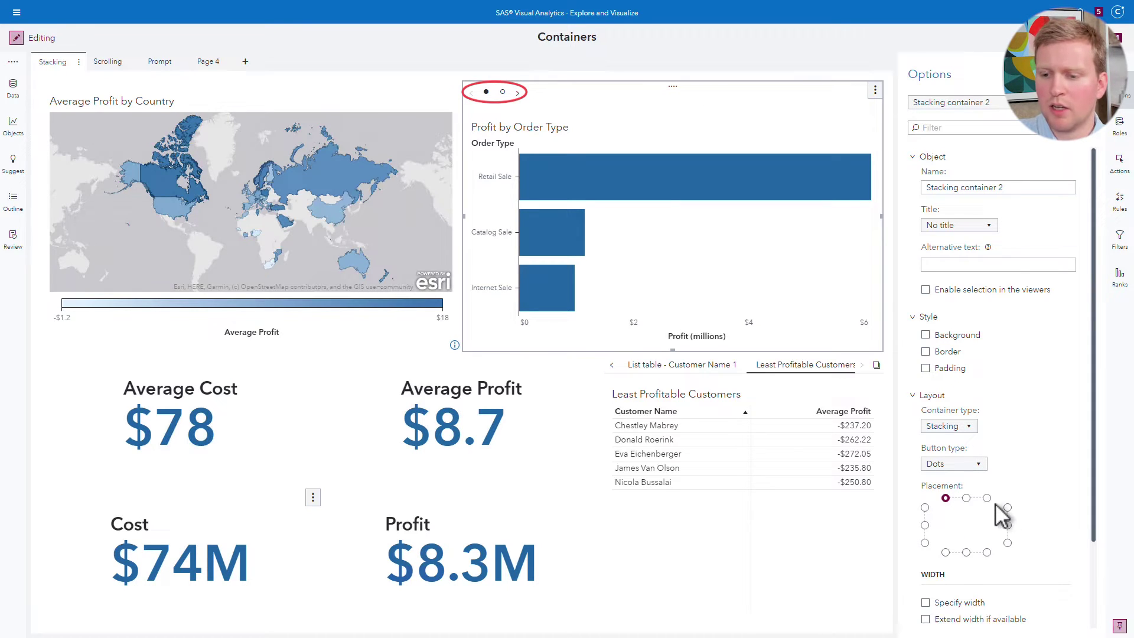
{"action": "left_click", "coordinate": [966, 554]}
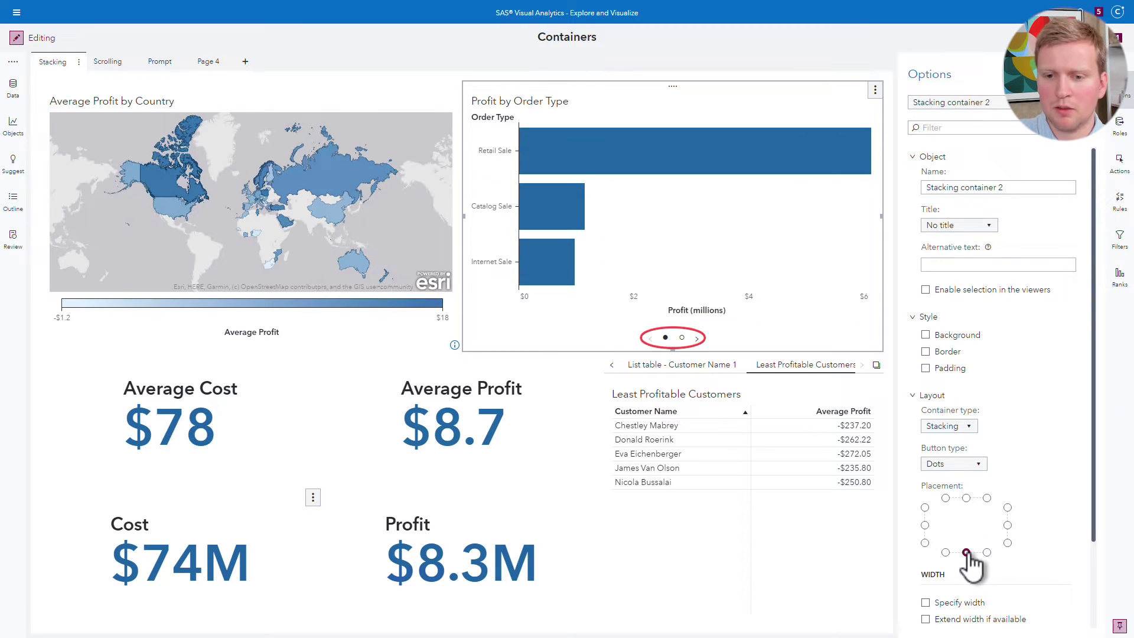
Step: Set the customer tables' stacking container to the Dots button type, placed centred along its bottom edge
{"action": "left_click", "coordinate": [777, 395]}
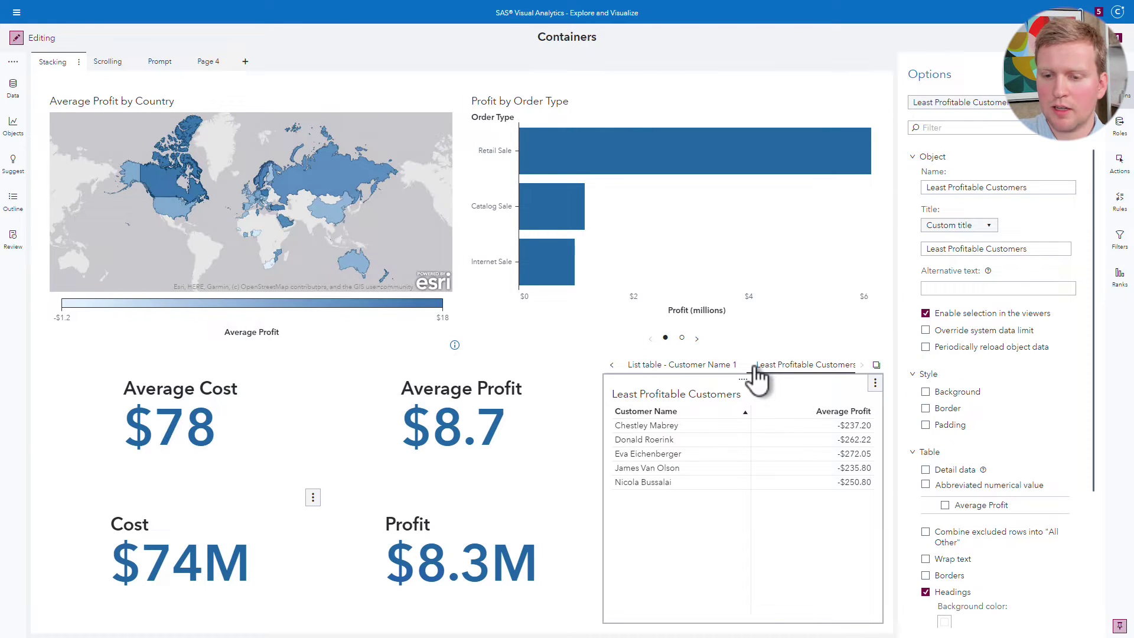
{"action": "left_click", "coordinate": [965, 107]}
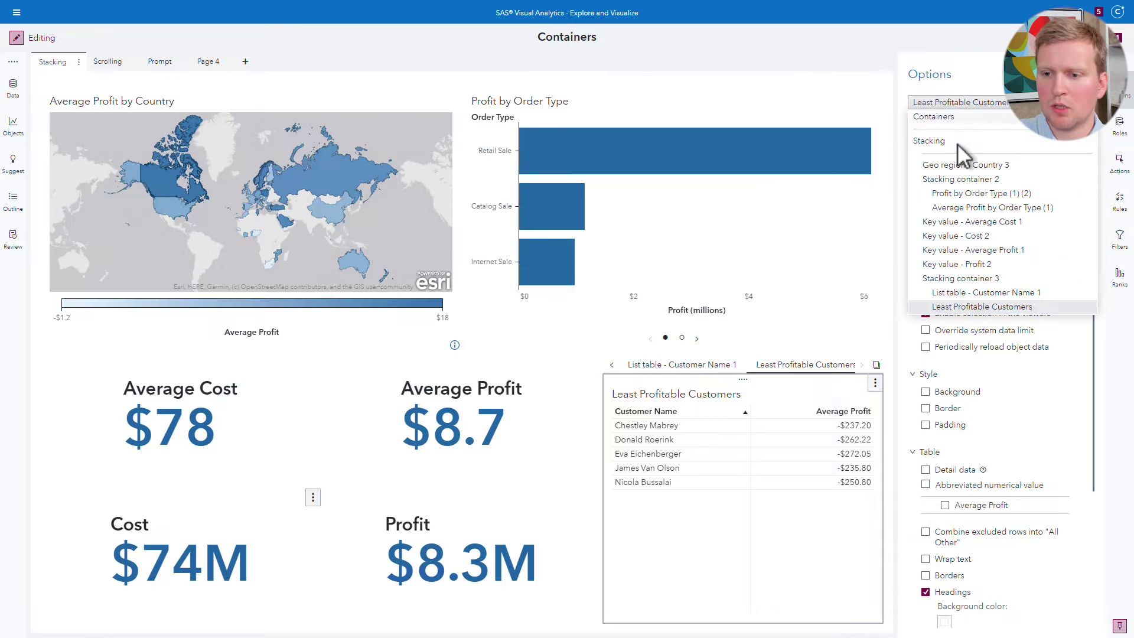
{"action": "left_click", "coordinate": [968, 279]}
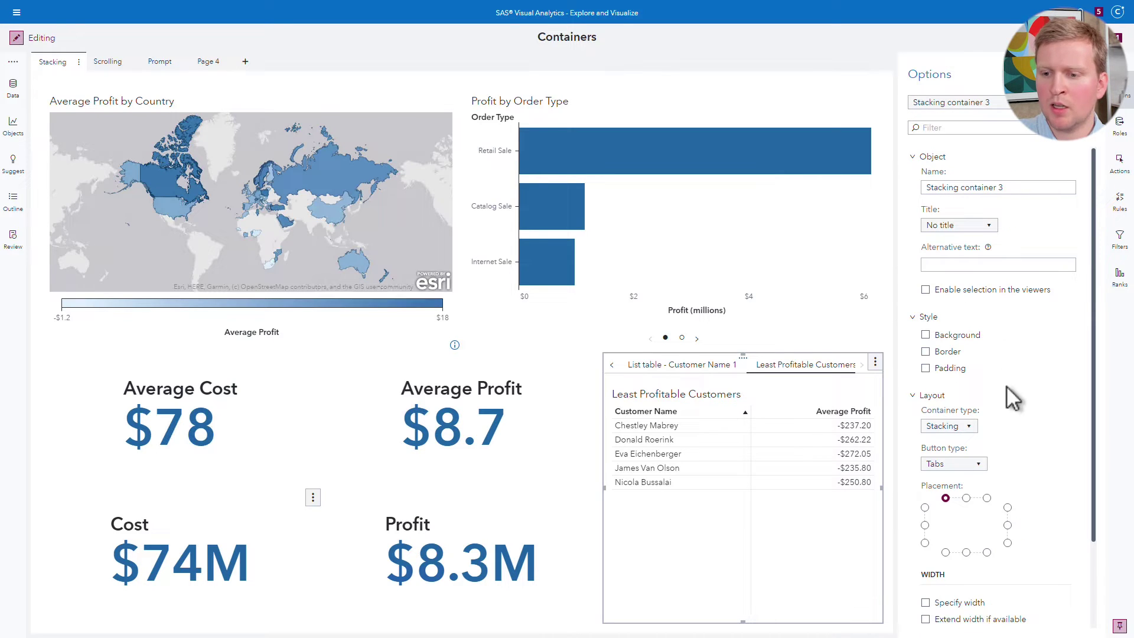
{"action": "left_click", "coordinate": [983, 475]}
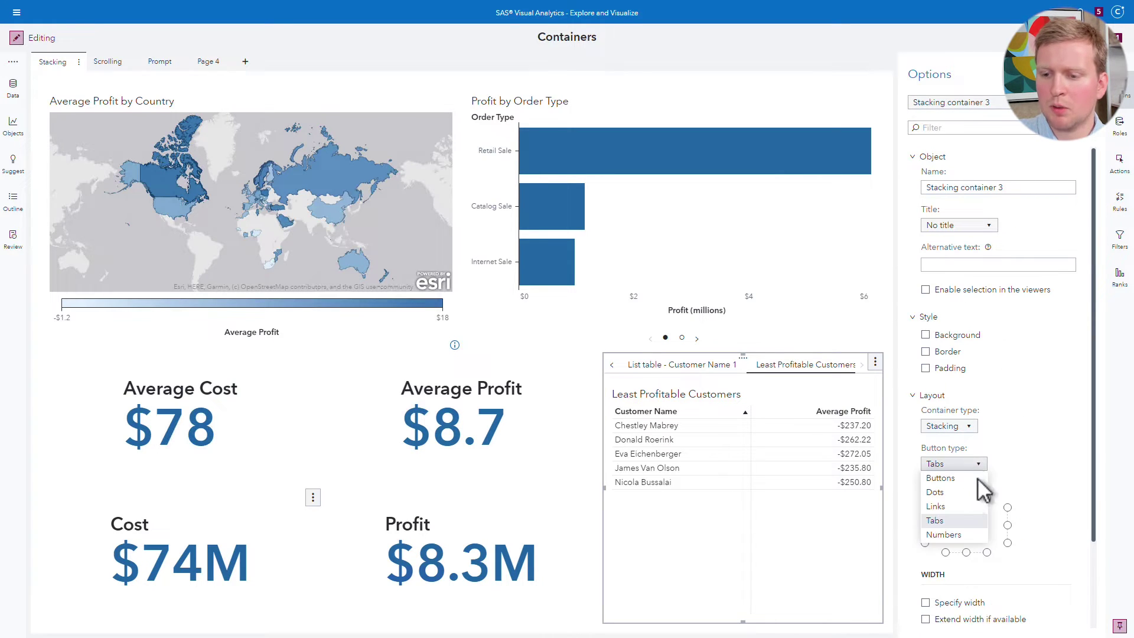
{"action": "left_click", "coordinate": [950, 495]}
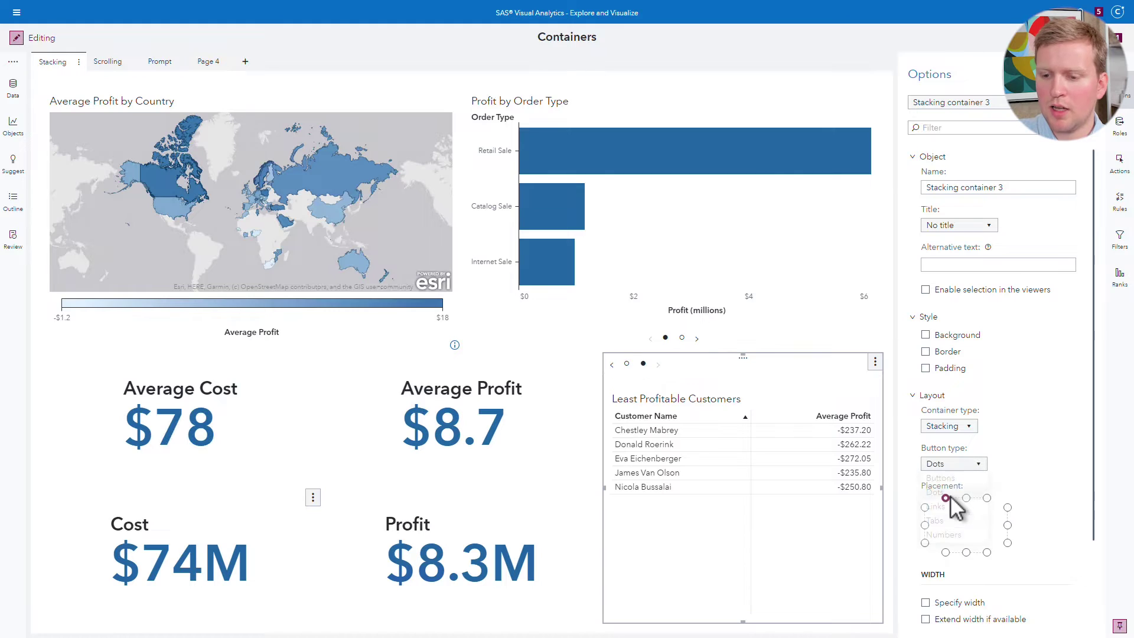
{"action": "left_click", "coordinate": [966, 553]}
{"action": "left_click", "coordinate": [559, 482]}
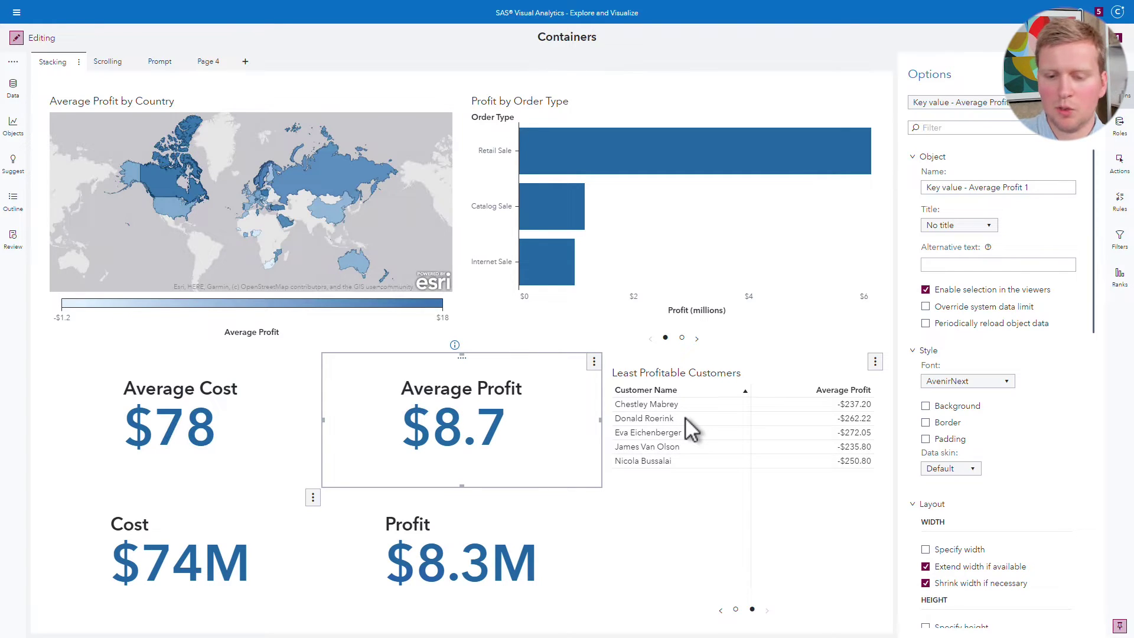
Step: Switch between the stacked order type charts and between the stacked customer tables to check their dot navigation
{"action": "left_click", "coordinate": [683, 342]}
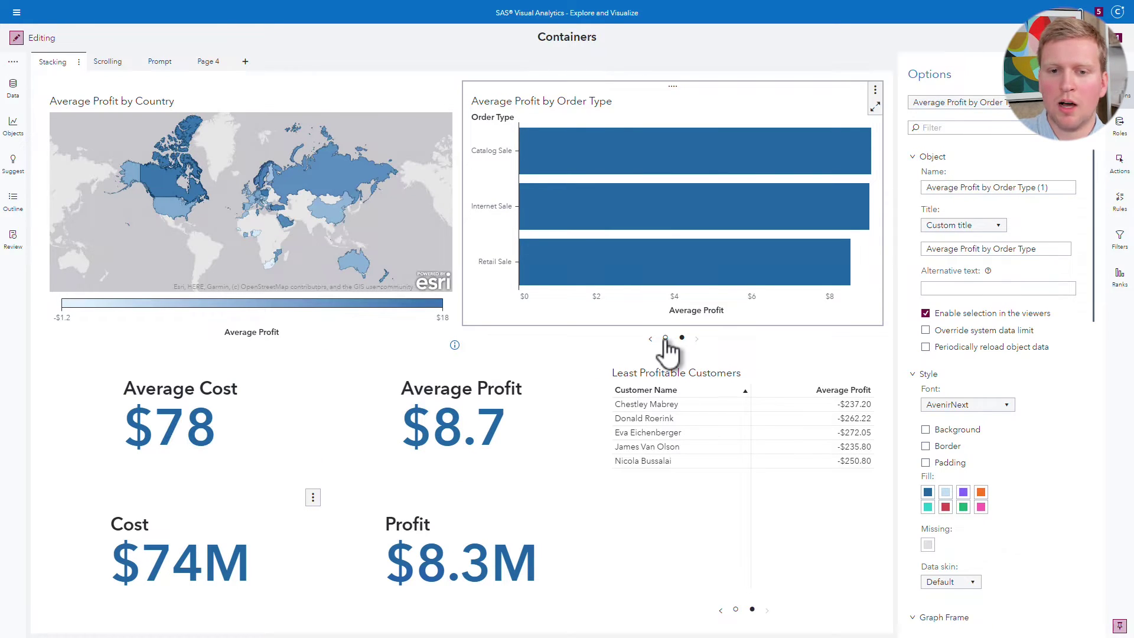
{"action": "left_click", "coordinate": [665, 338]}
{"action": "left_click", "coordinate": [735, 609]}
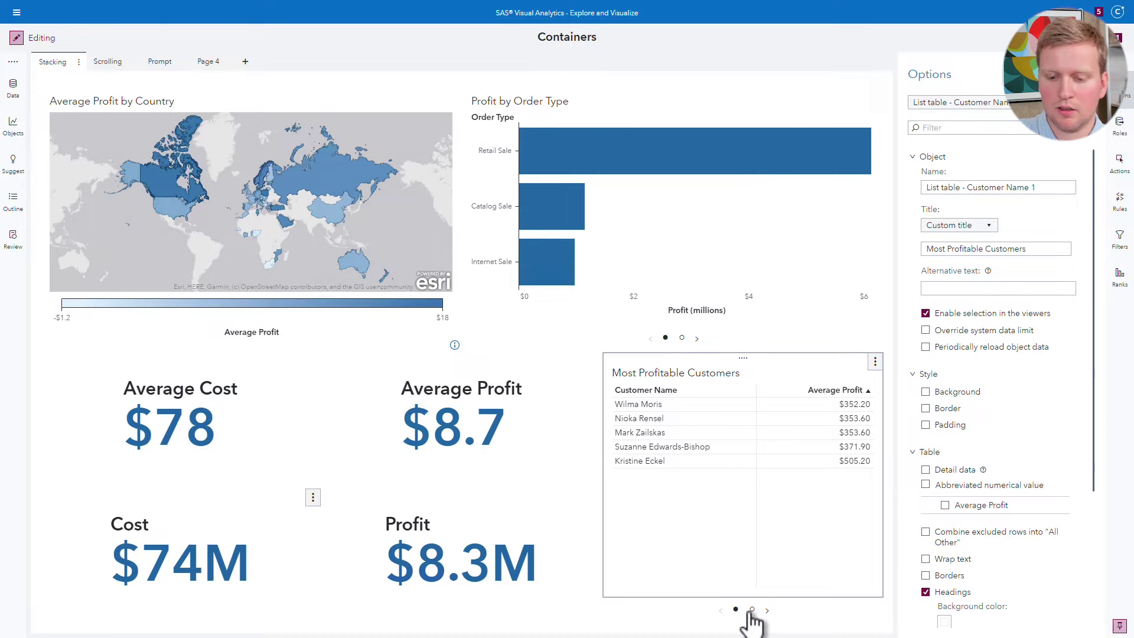
{"action": "left_click", "coordinate": [752, 608]}
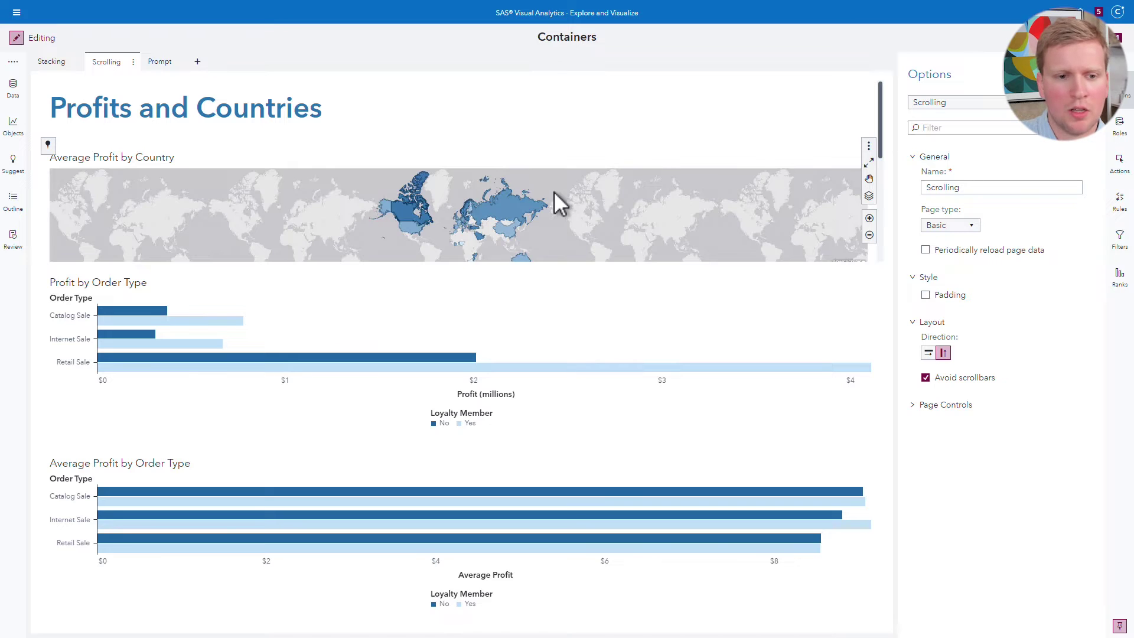
Step: Look through the scrolling container's content on the Scrolling page and view the container types available as objects
{"action": "scroll", "coordinate": [766, 126], "scroll_direction": "down", "scroll_amount": 2}
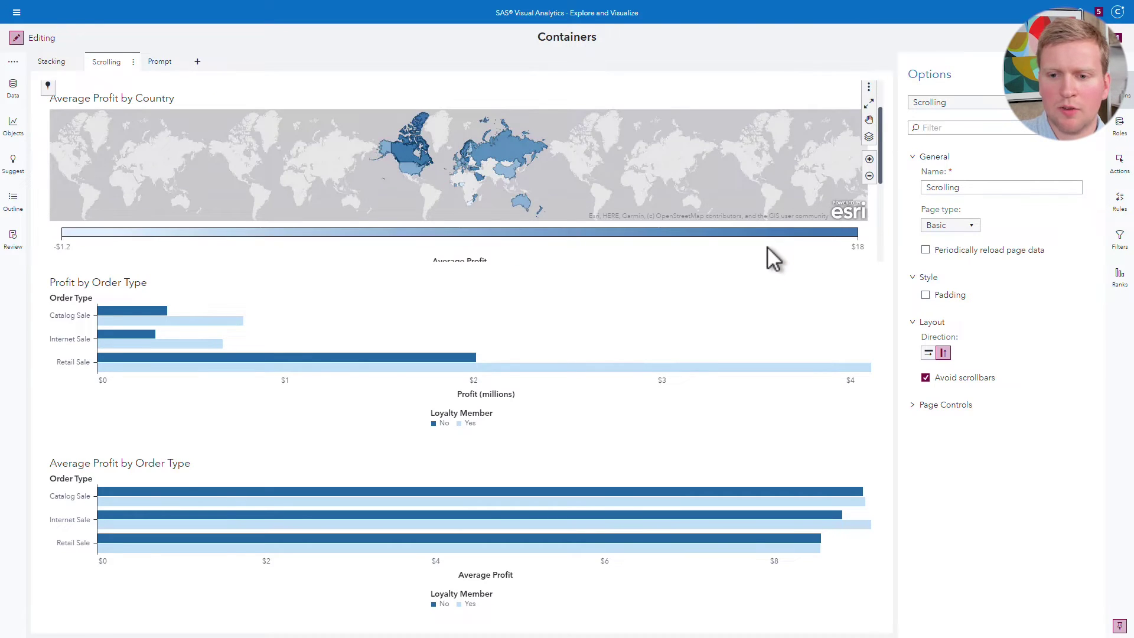
{"action": "scroll", "coordinate": [768, 245], "scroll_direction": "down", "scroll_amount": 1}
{"action": "scroll", "coordinate": [767, 243], "scroll_direction": "down", "scroll_amount": 2}
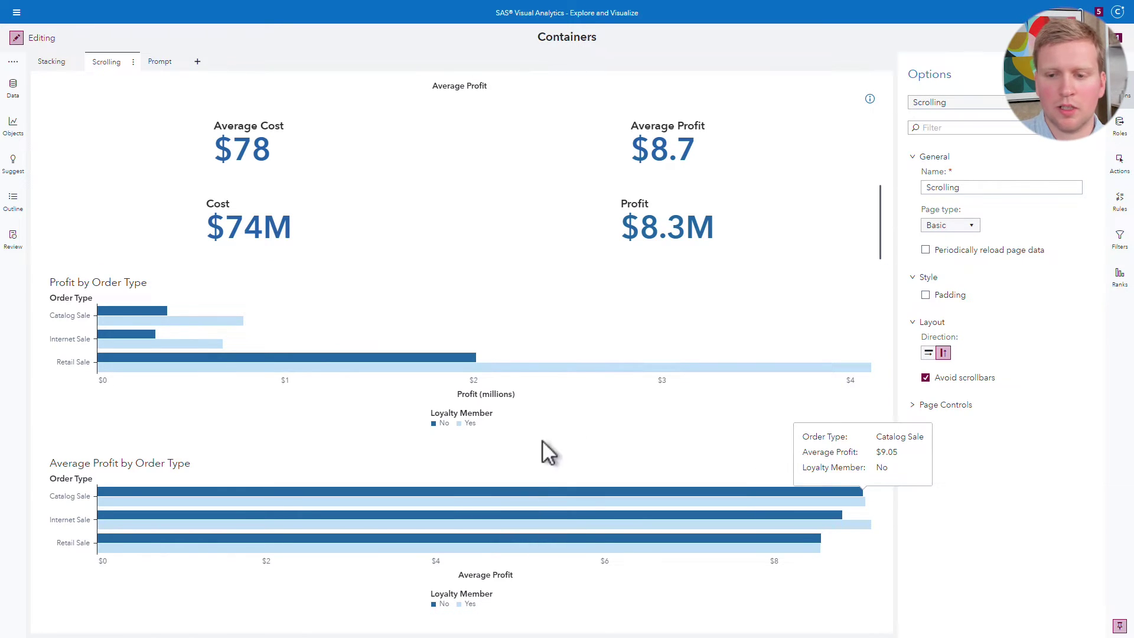
{"action": "scroll", "coordinate": [744, 243], "scroll_direction": "up", "scroll_amount": 4}
{"action": "scroll", "coordinate": [744, 255], "scroll_direction": "up", "scroll_amount": 1}
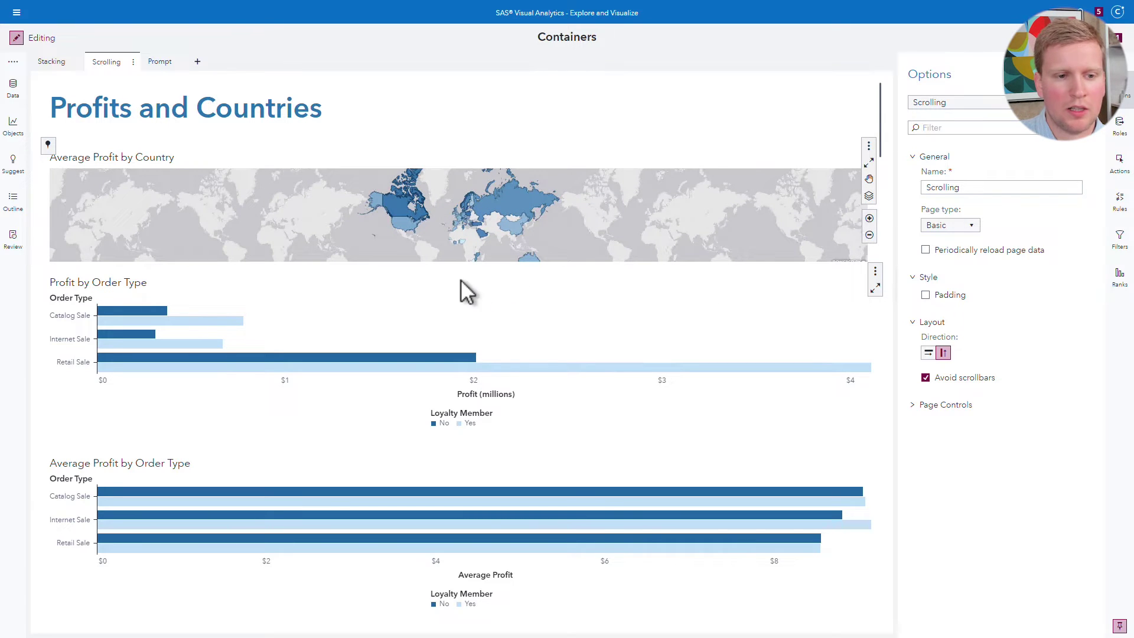
{"action": "left_click", "coordinate": [12, 130]}
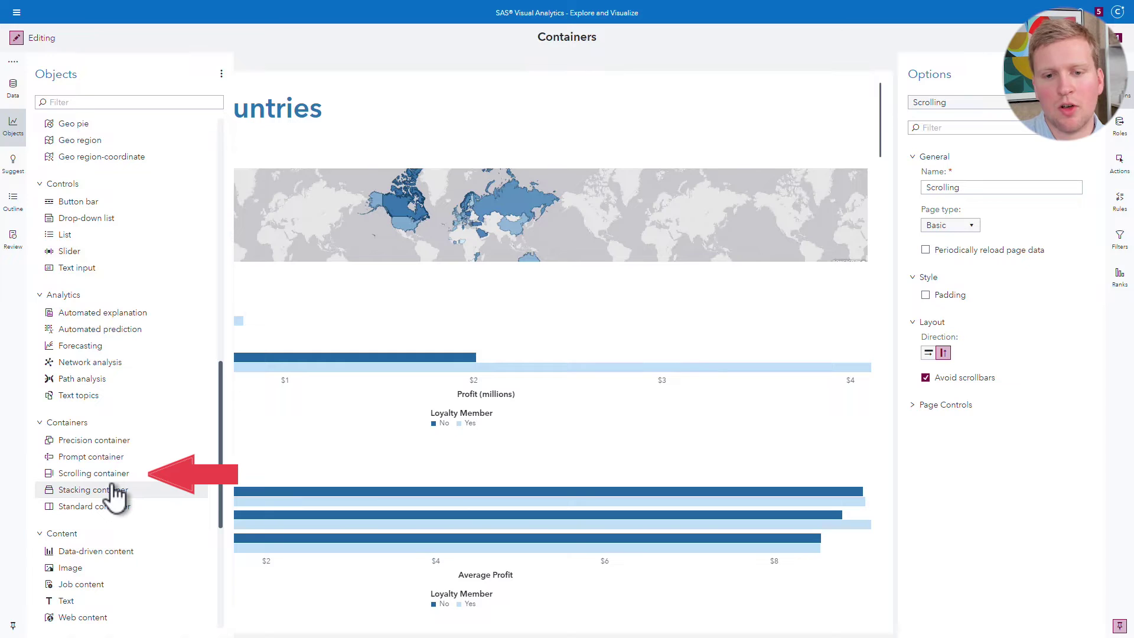
{"action": "left_click", "coordinate": [13, 127]}
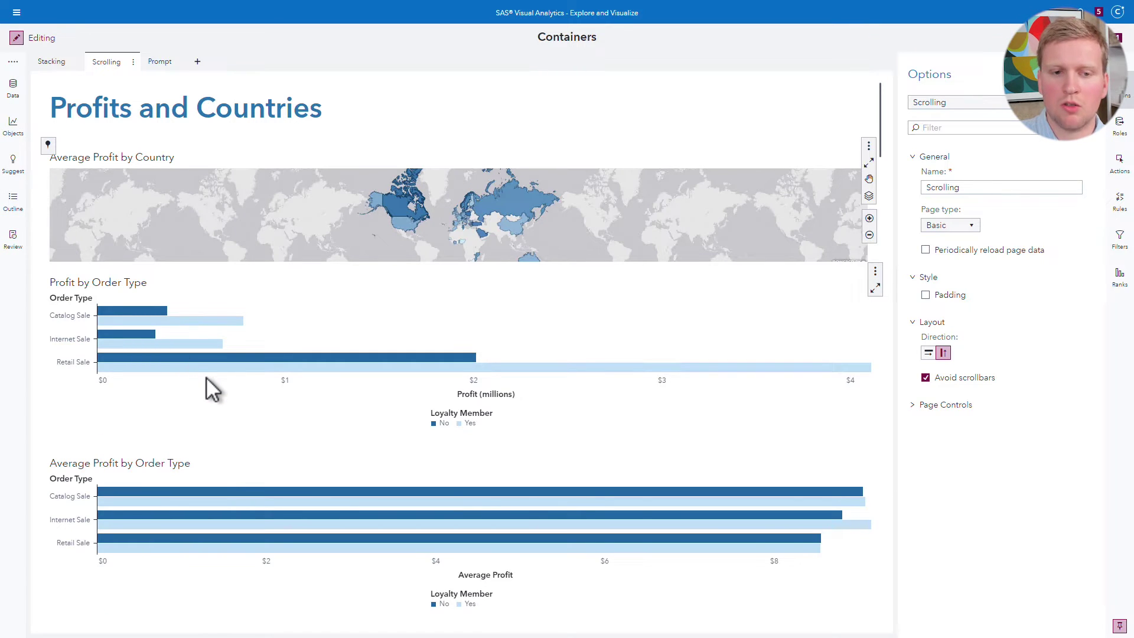
Step: Move the Profit by Order Type chart into Scrolling container 1
{"action": "mouse_move", "coordinate": [205, 371]}
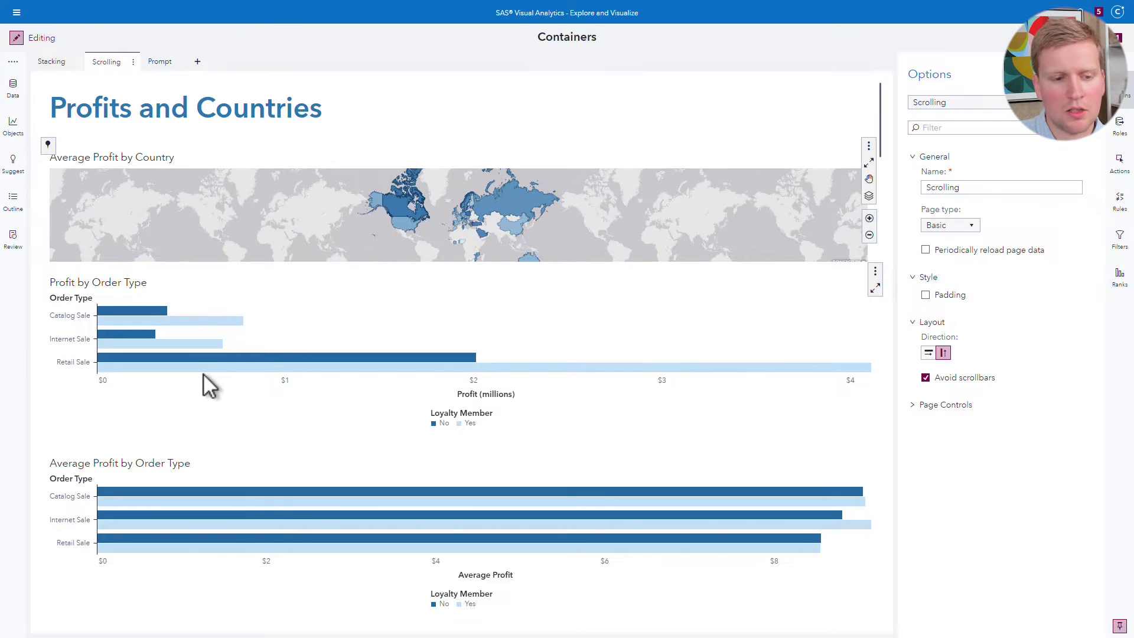
{"action": "mouse_move", "coordinate": [284, 365]}
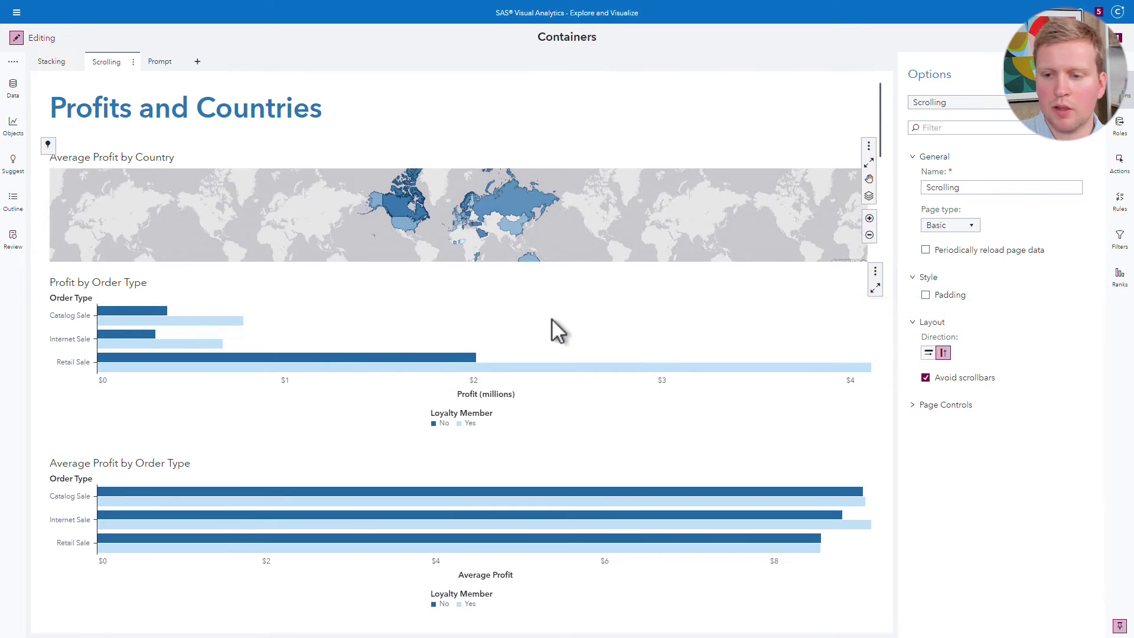
{"action": "left_click", "coordinate": [876, 271]}
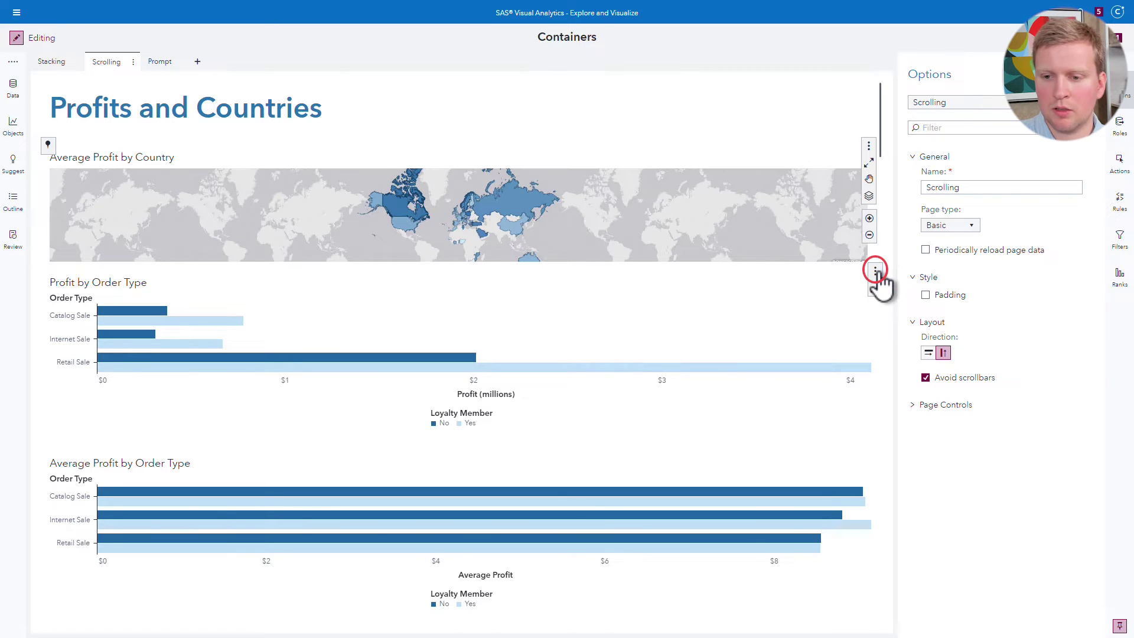
{"action": "mouse_move", "coordinate": [789, 390]}
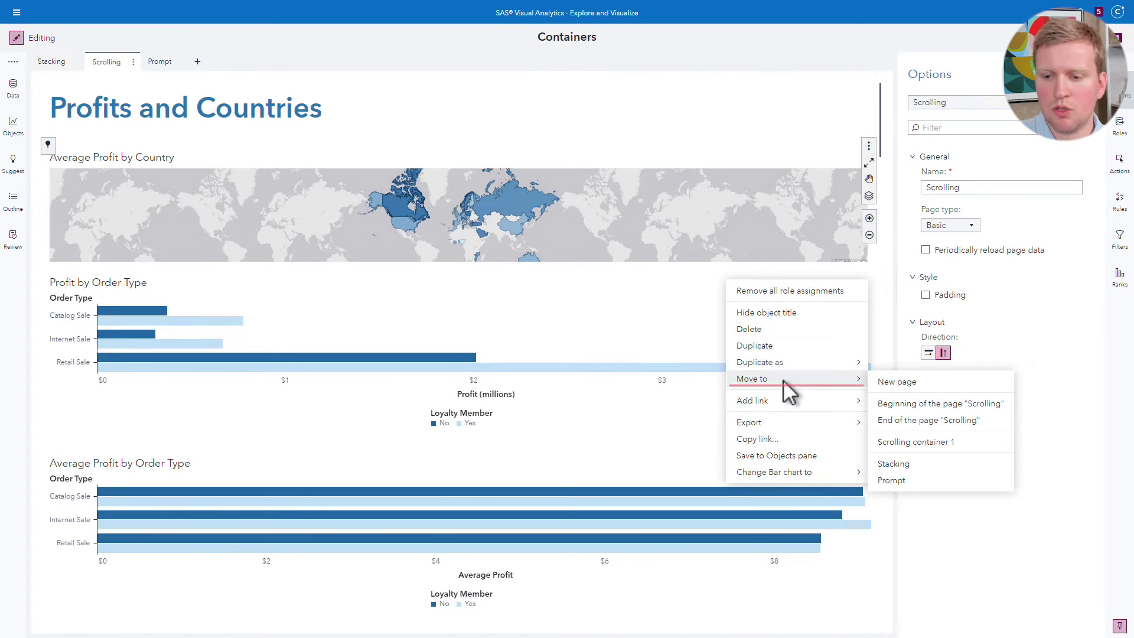
{"action": "left_click", "coordinate": [923, 439]}
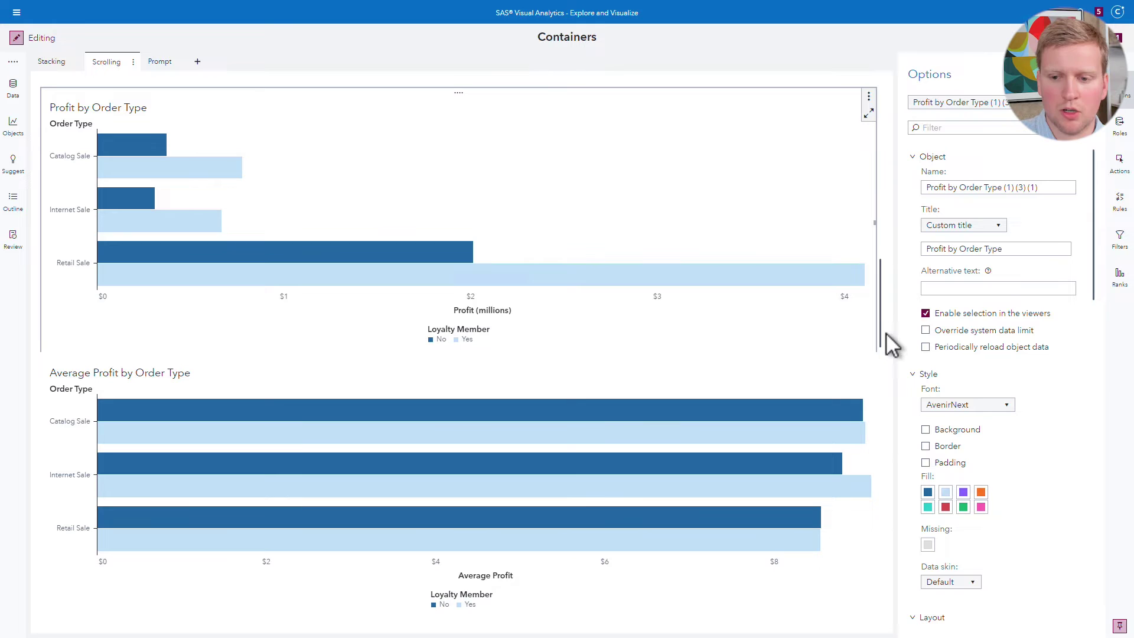
Step: Move the Average Profit by Order Type chart into the scrolling container beneath the Profit by Order Type chart
{"action": "left_click", "coordinate": [366, 390]}
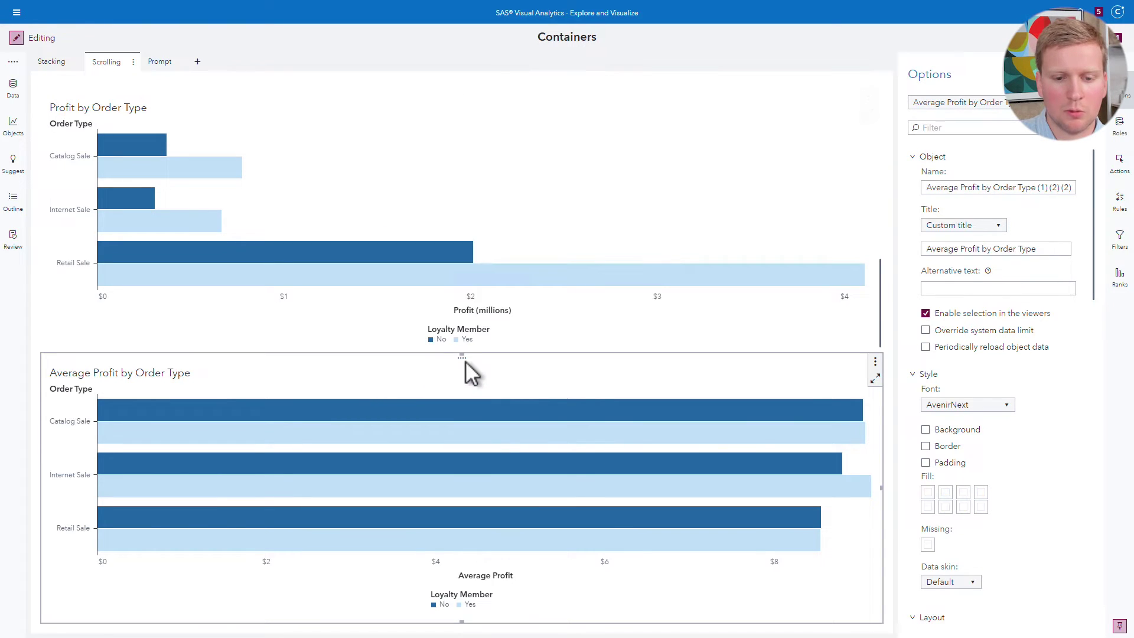
{"action": "mouse_move", "coordinate": [465, 361]}
{"action": "left_mouse_down"}
{"action": "mouse_move", "coordinate": [469, 254]}
{"action": "mouse_move", "coordinate": [480, 276]}
{"action": "mouse_move", "coordinate": [476, 265]}
{"action": "left_mouse_up"}
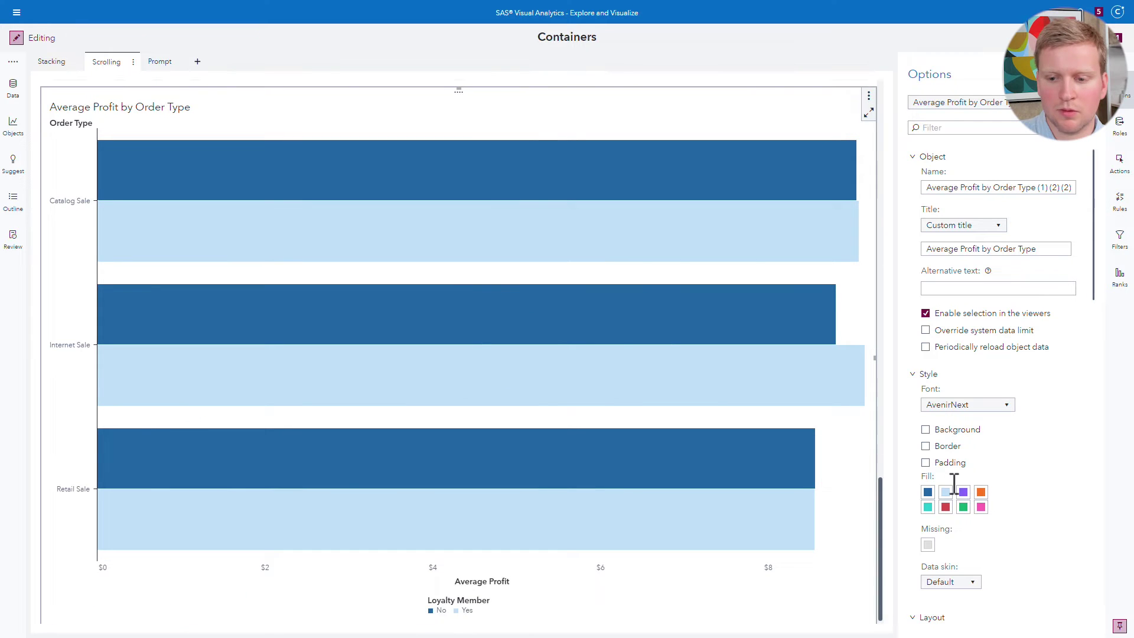
{"action": "left_click_drag", "start_coordinate": [884, 523], "coordinate": [877, 454]}
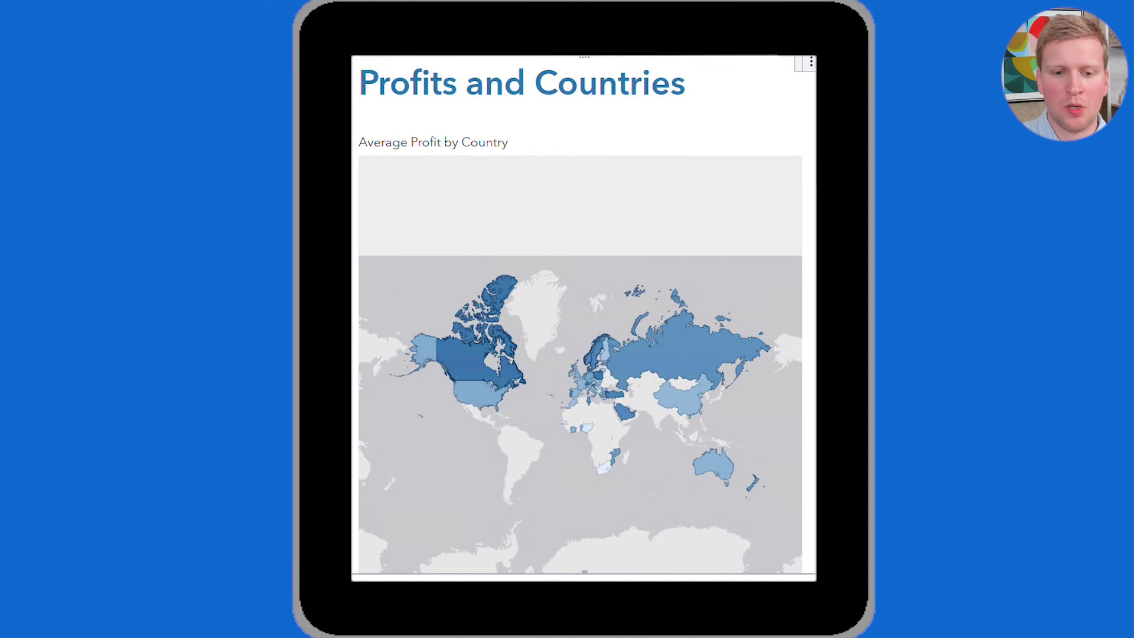
Step: Review the scrolling container's full content from the Profits and Countries title through the order type charts
{"action": "scroll", "coordinate": [807, 260], "scroll_direction": "down", "scroll_amount": 5}
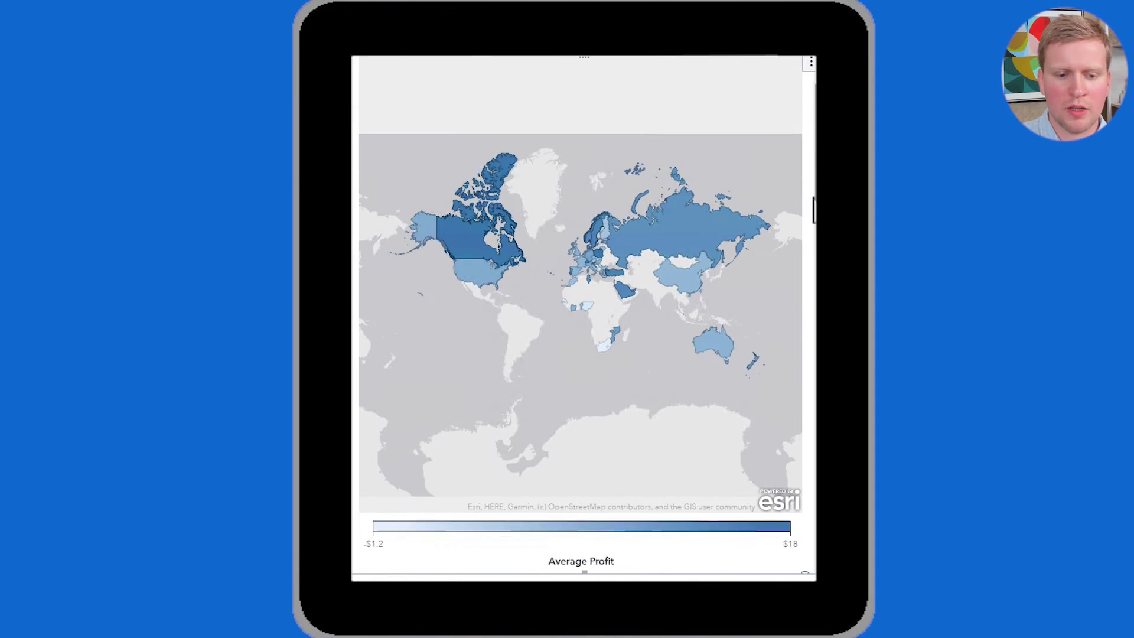
{"action": "scroll", "coordinate": [808, 259], "scroll_direction": "down", "scroll_amount": 10}
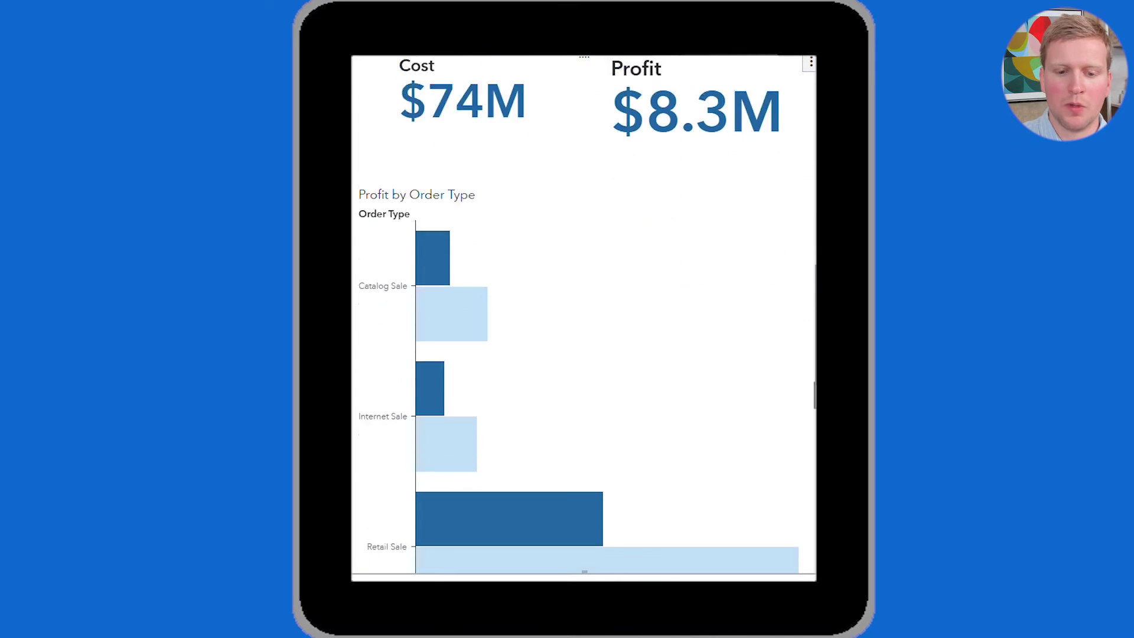
{"action": "scroll", "coordinate": [583, 319], "scroll_direction": "down", "scroll_amount": 10}
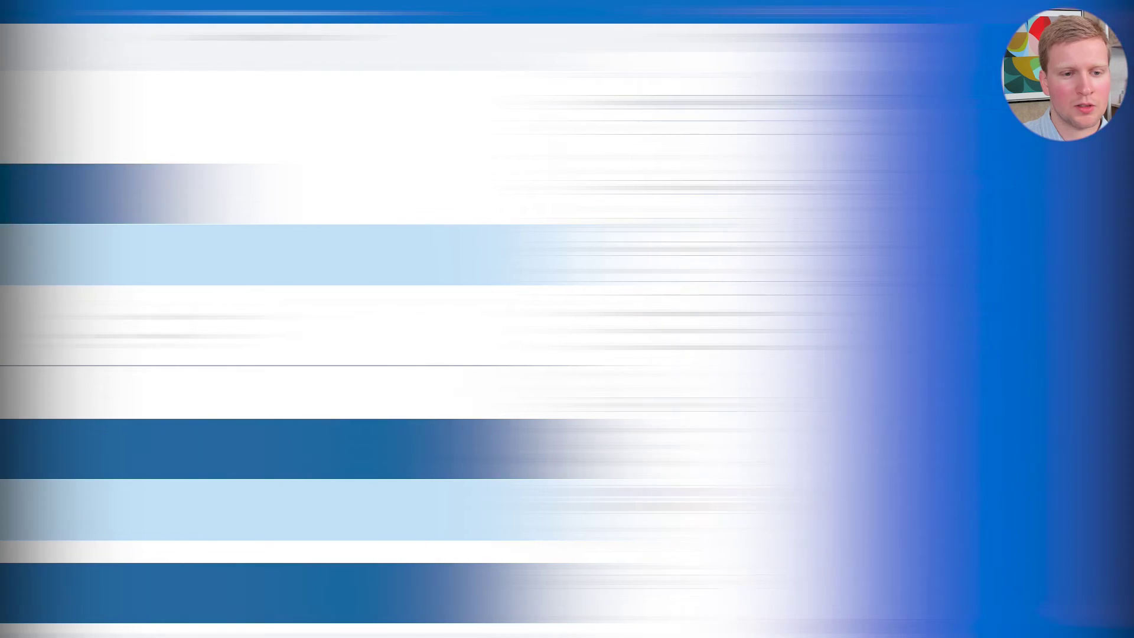
{"action": "scroll", "coordinate": [856, 353], "scroll_direction": "up", "scroll_amount": 15}
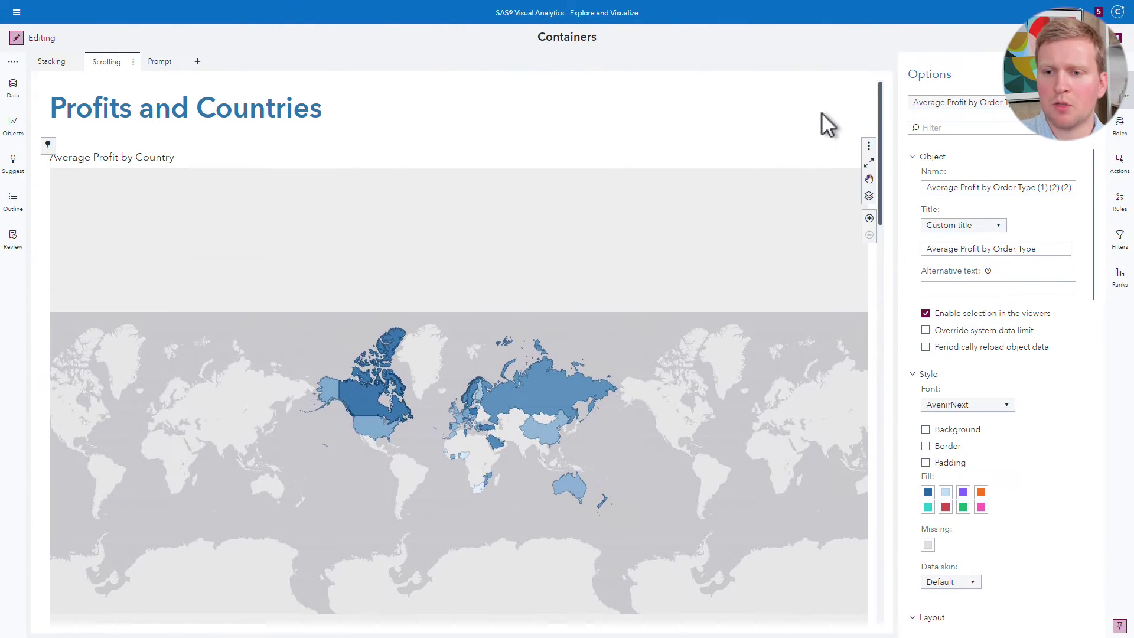
Step: Set the layout direction of Scrolling container 1 to horizontal and view its content sideways
{"action": "left_click", "coordinate": [739, 121]}
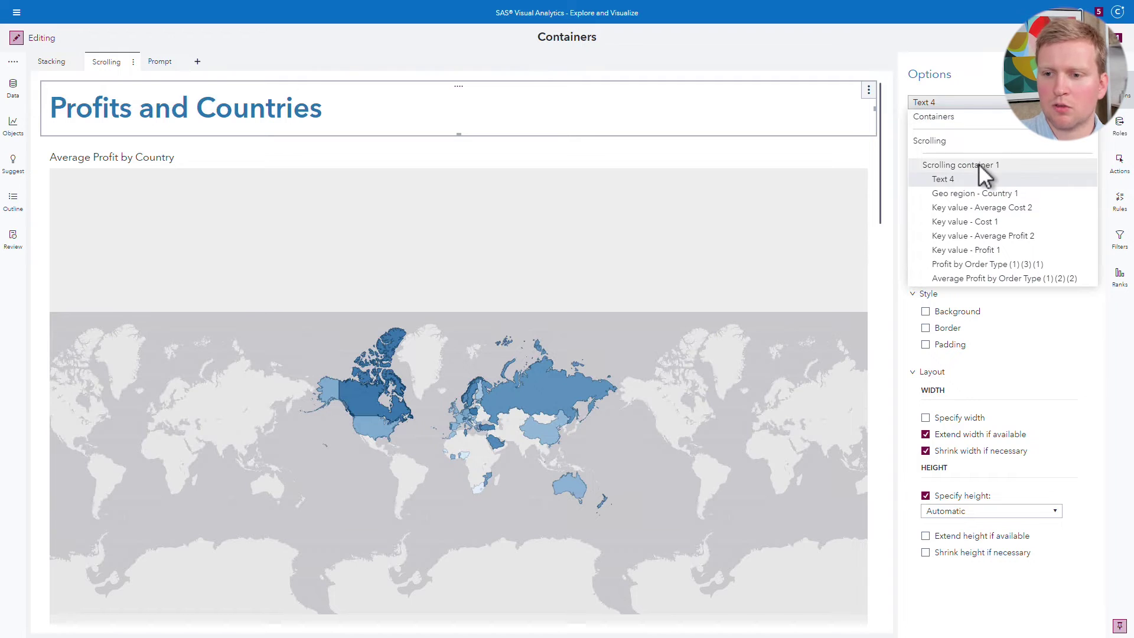
{"action": "left_click", "coordinate": [979, 164]}
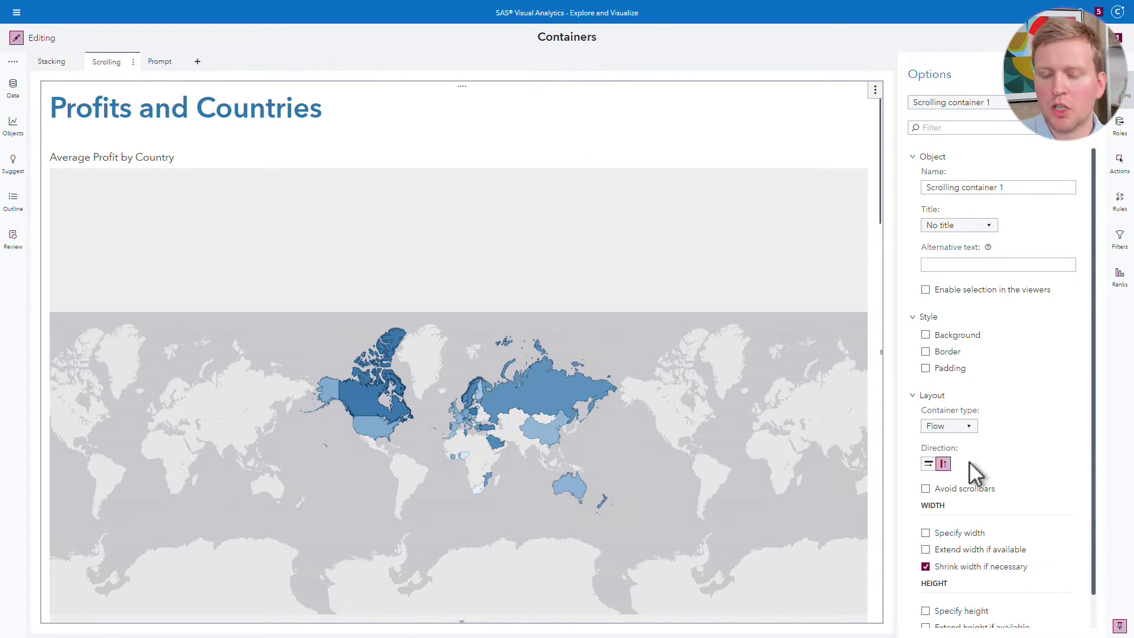
{"action": "left_click", "coordinate": [928, 464]}
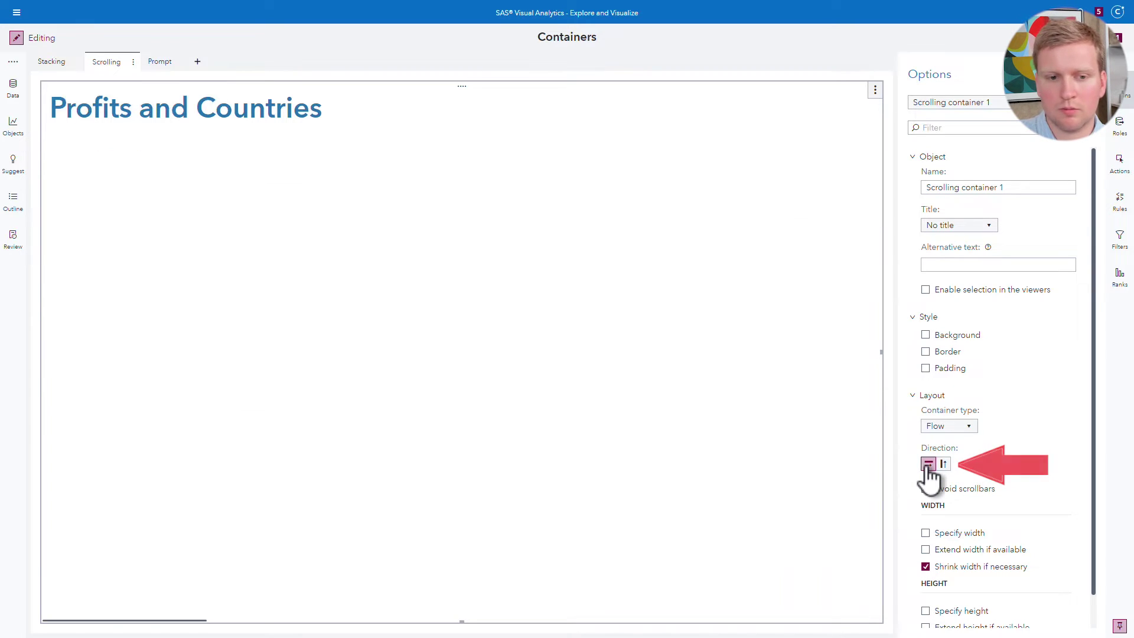
{"action": "mouse_move", "coordinate": [126, 620]}
{"action": "left_mouse_down"}
{"action": "mouse_move", "coordinate": [731, 625]}
{"action": "mouse_move", "coordinate": [142, 621]}
{"action": "left_mouse_up"}
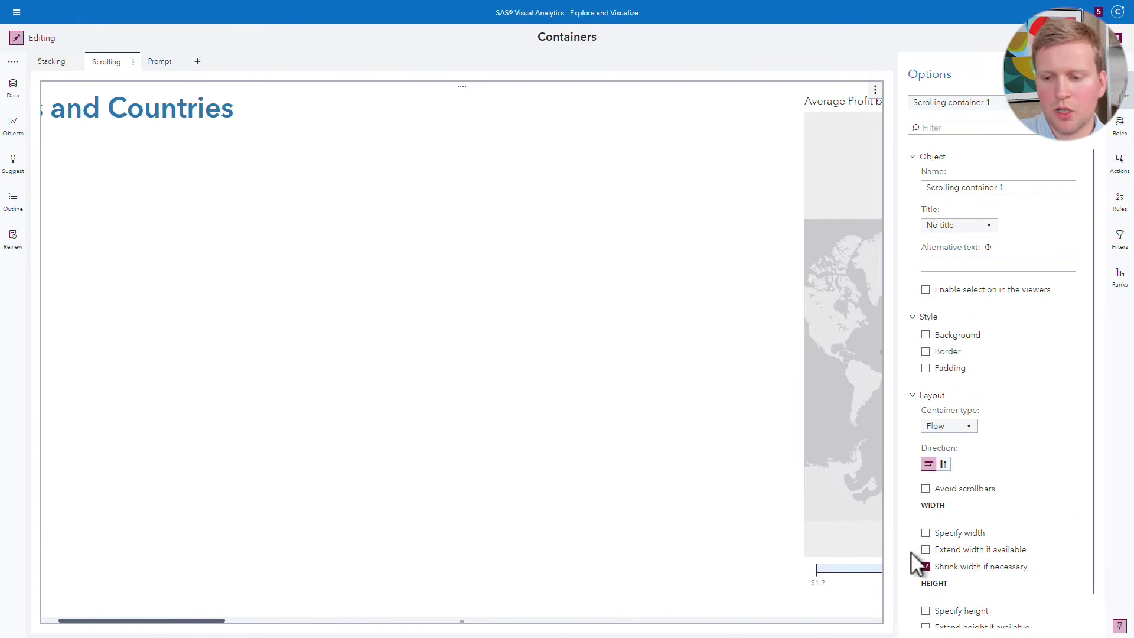
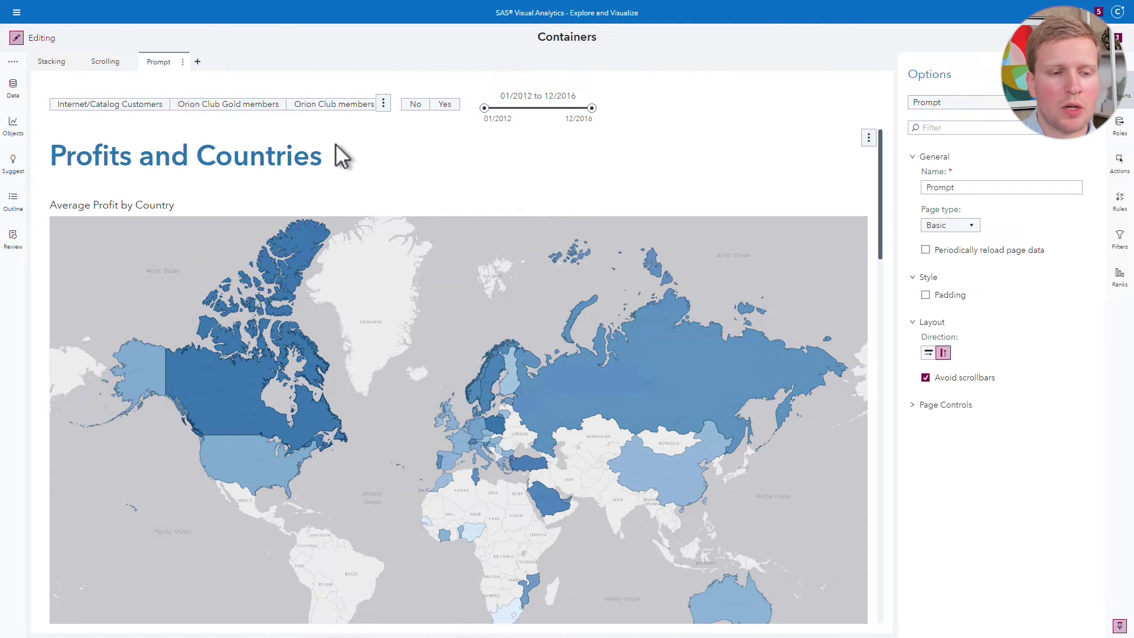
{"action": "left_click", "coordinate": [19, 132]}
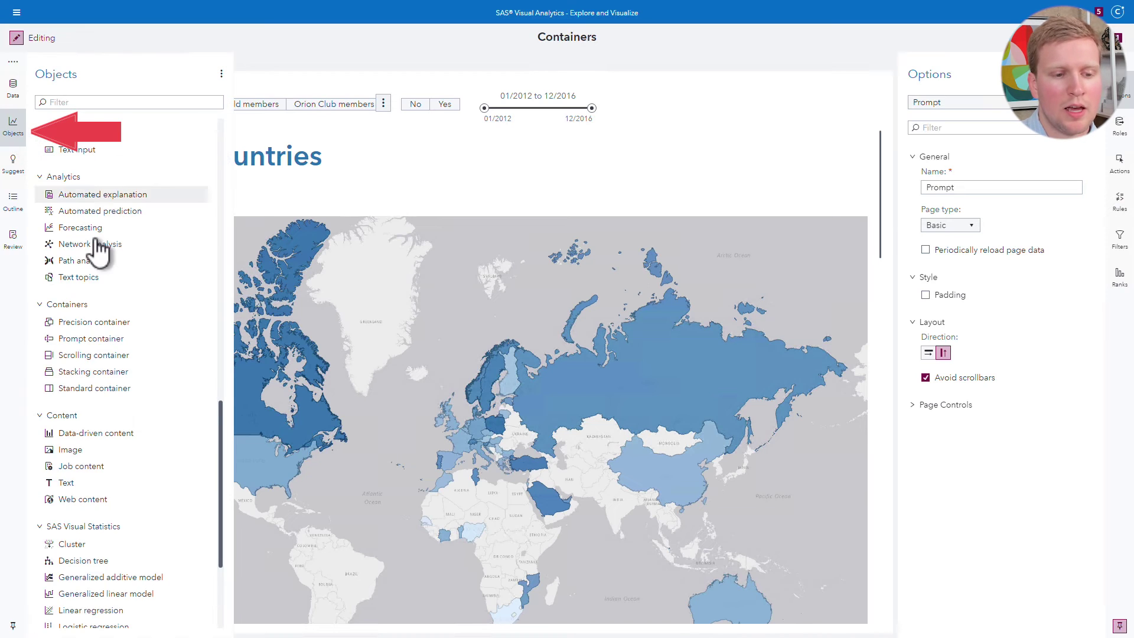
{"action": "scroll", "coordinate": [121, 328], "scroll_direction": "up", "scroll_amount": 2}
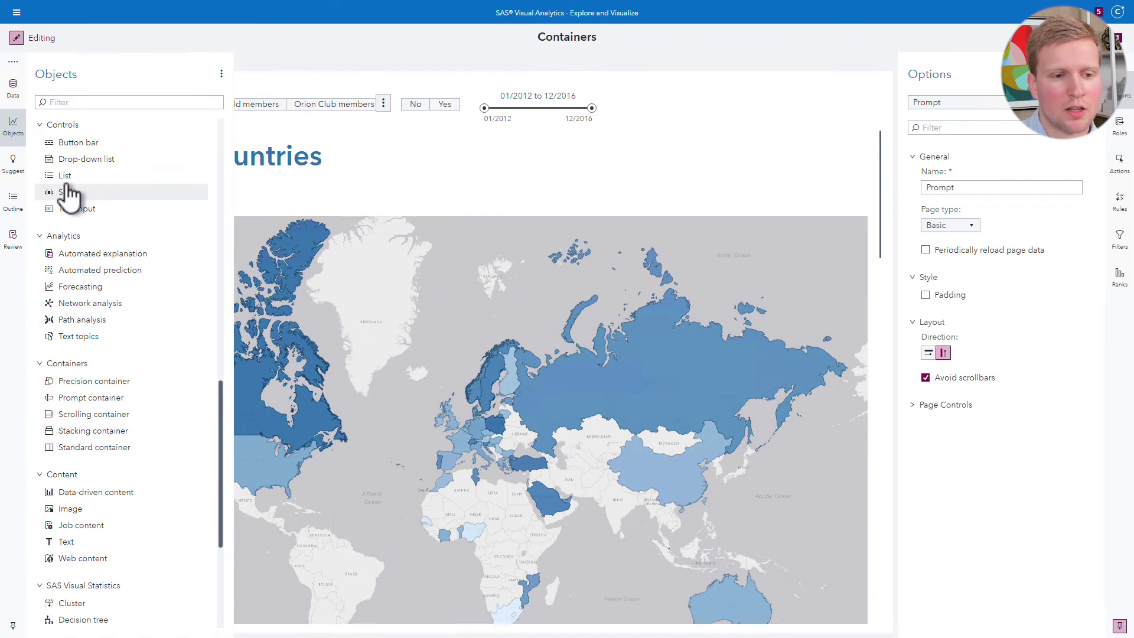
{"action": "left_click_drag", "start_coordinate": [68, 185], "coordinate": [645, 108]}
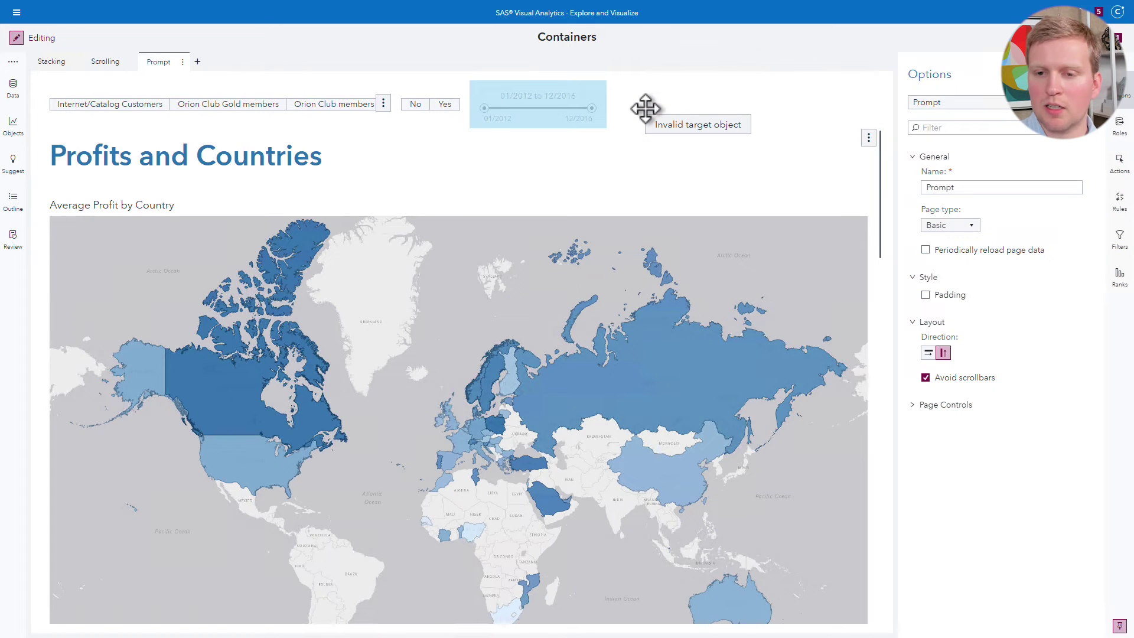
{"action": "left_click_drag", "start_coordinate": [645, 108], "coordinate": [451, 90]}
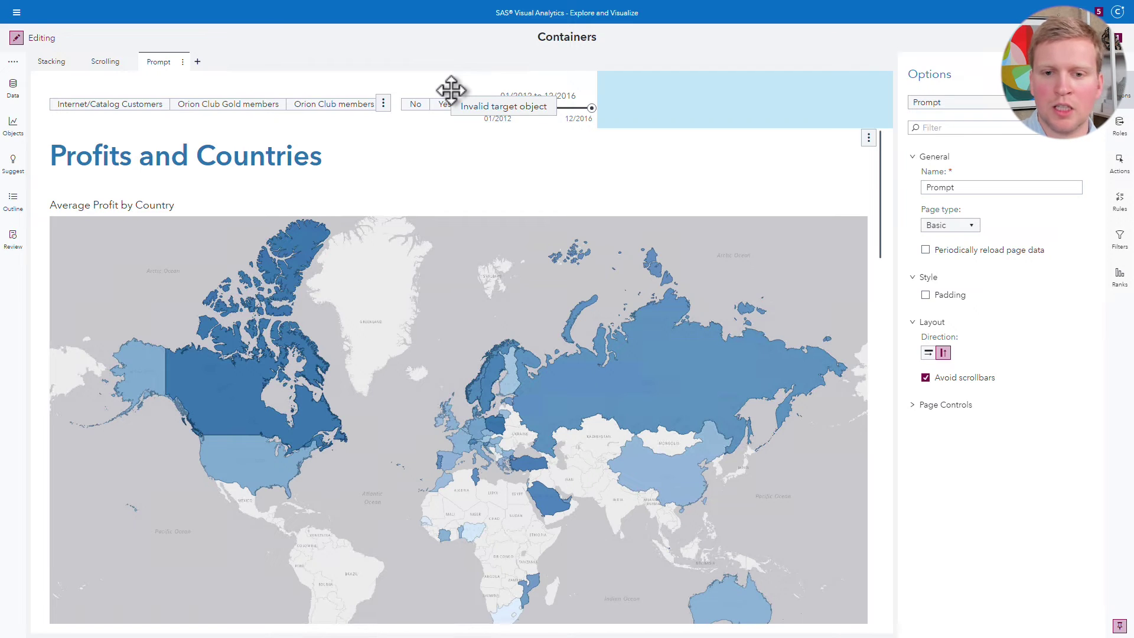
{"action": "left_click_drag", "start_coordinate": [452, 89], "coordinate": [451, 89]}
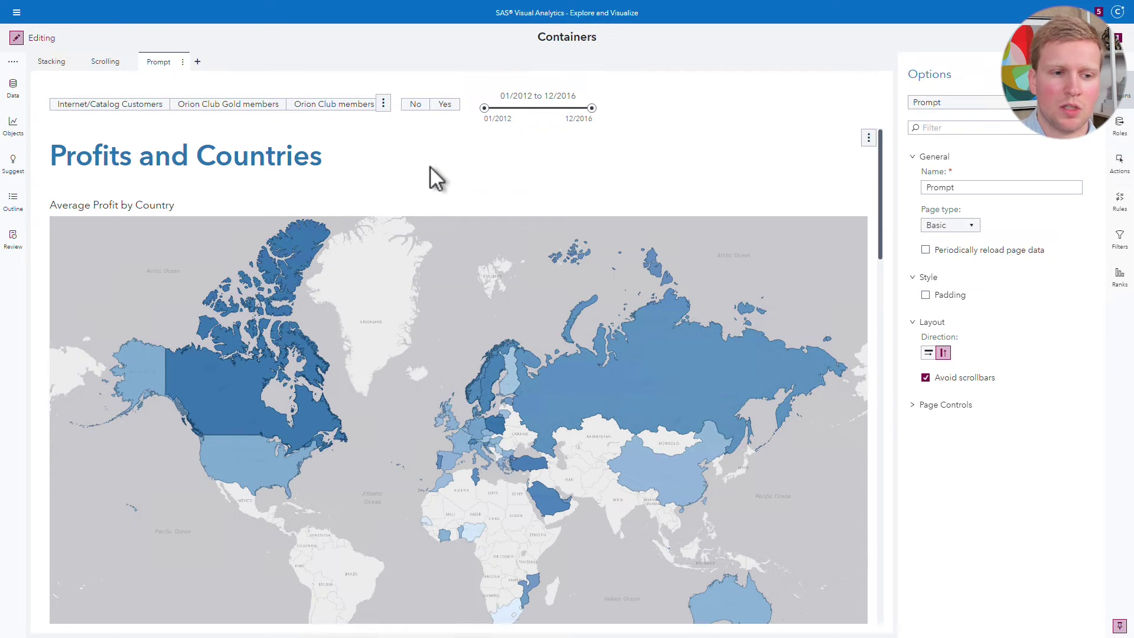
Step: Add a prompt container to the Prompt page's controls, placed ahead of the customer group button bar
{"action": "left_click", "coordinate": [12, 126]}
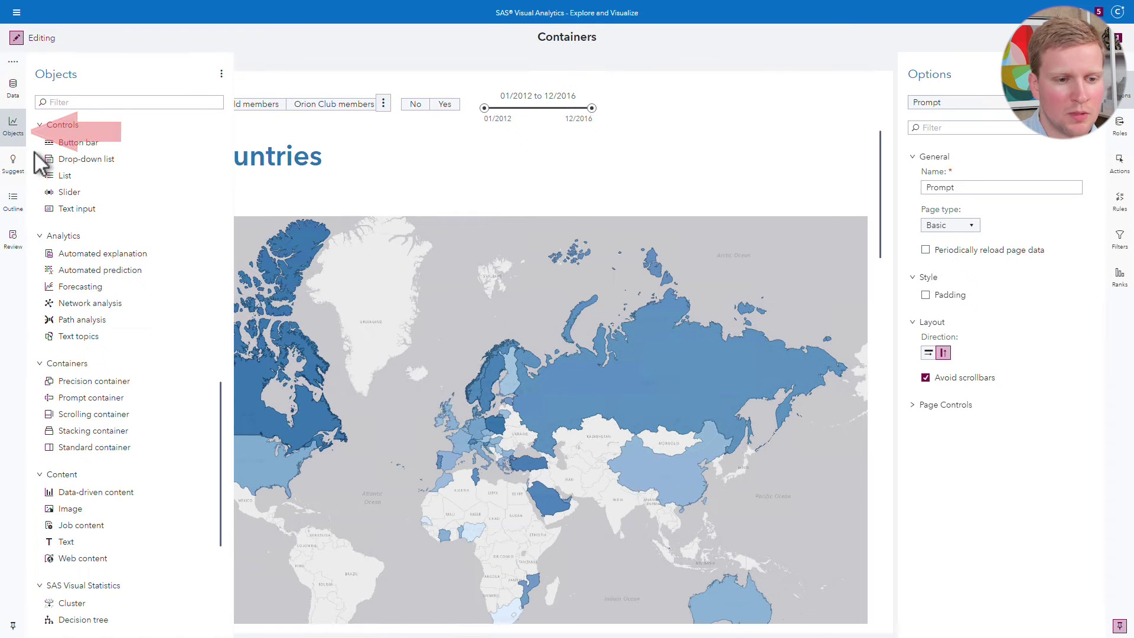
{"action": "mouse_move", "coordinate": [90, 399]}
{"action": "left_mouse_down"}
{"action": "mouse_move", "coordinate": [178, 355]}
{"action": "mouse_move", "coordinate": [222, 215]}
{"action": "mouse_move", "coordinate": [55, 103]}
{"action": "left_mouse_up"}
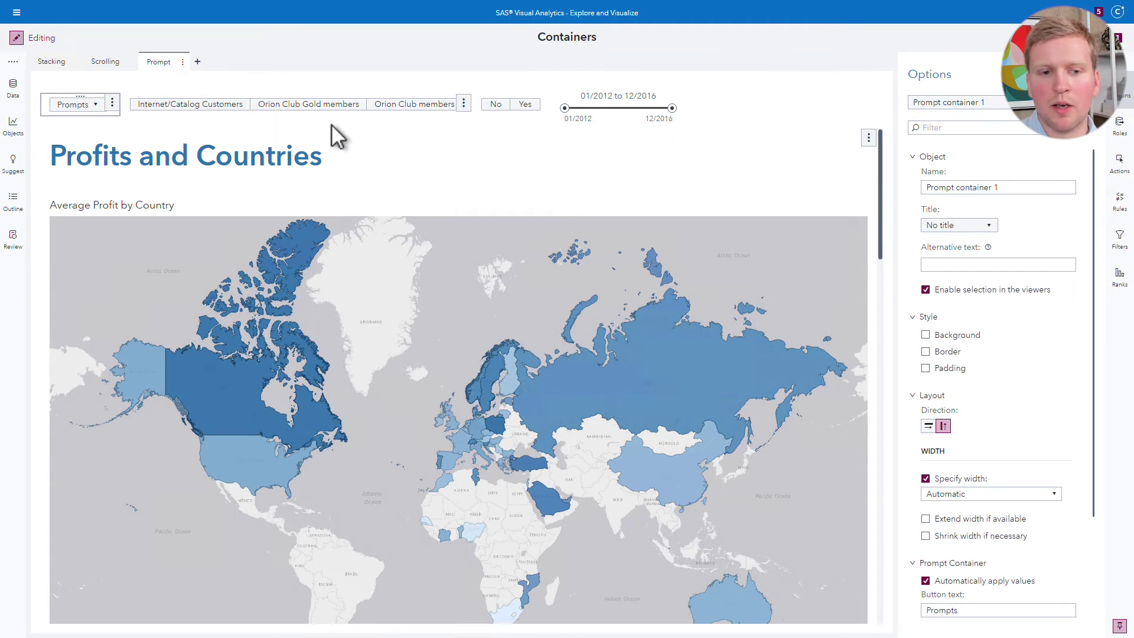
{"action": "left_click", "coordinate": [345, 92]}
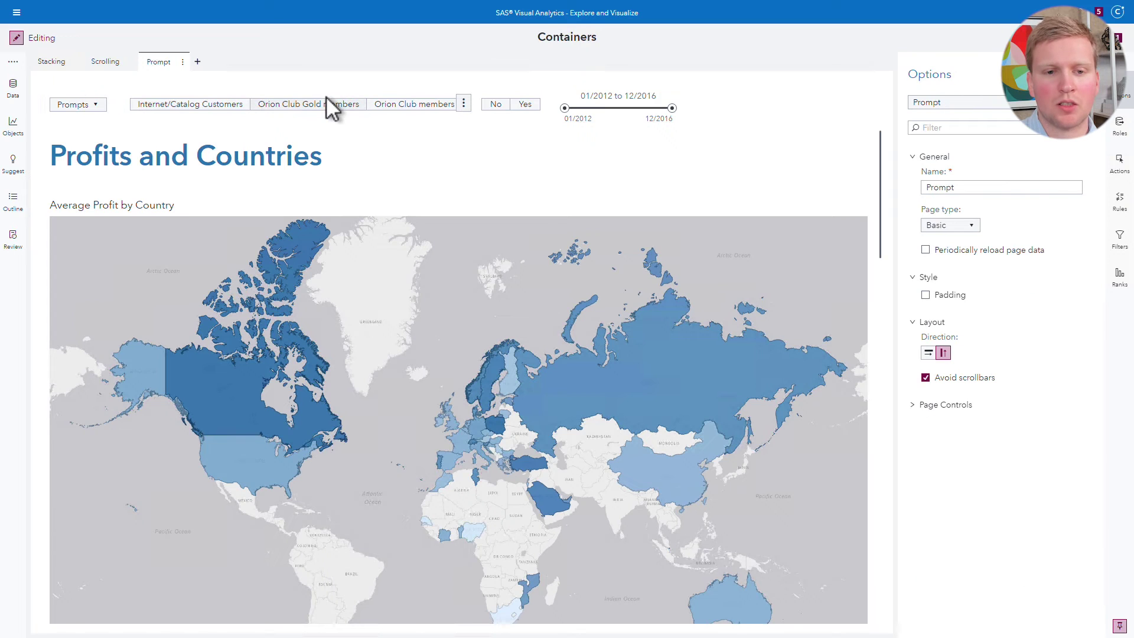
Step: Select Orion Club Gold members, and move both button bars and the Order Date slider into the prompt container, stacked one below another
{"action": "left_click", "coordinate": [306, 106]}
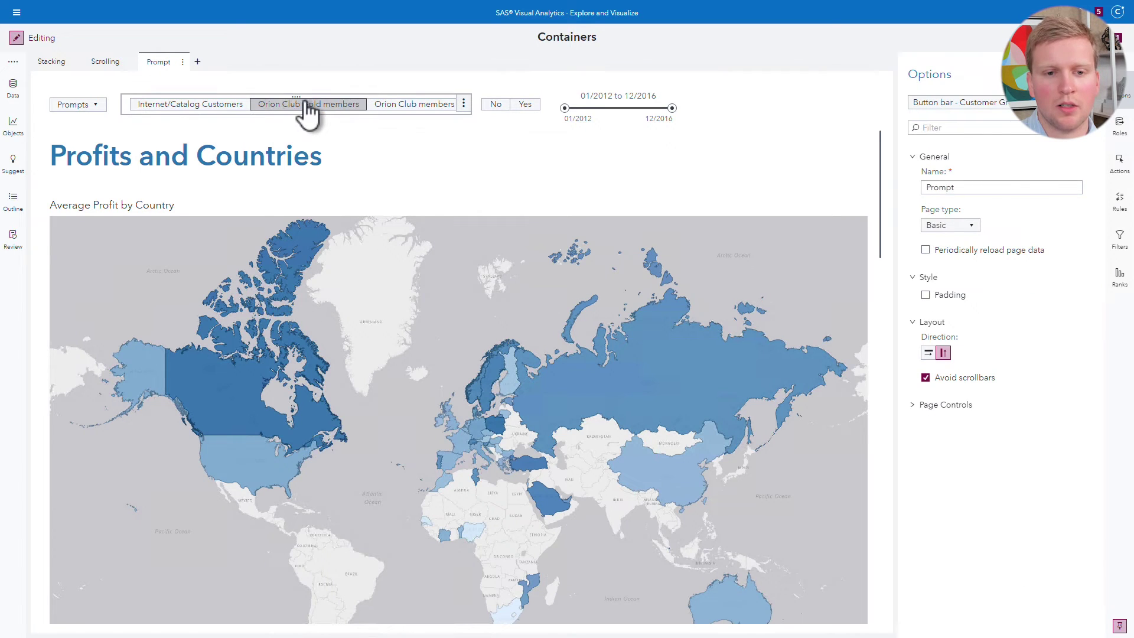
{"action": "left_click_drag", "start_coordinate": [278, 106], "coordinate": [83, 103]}
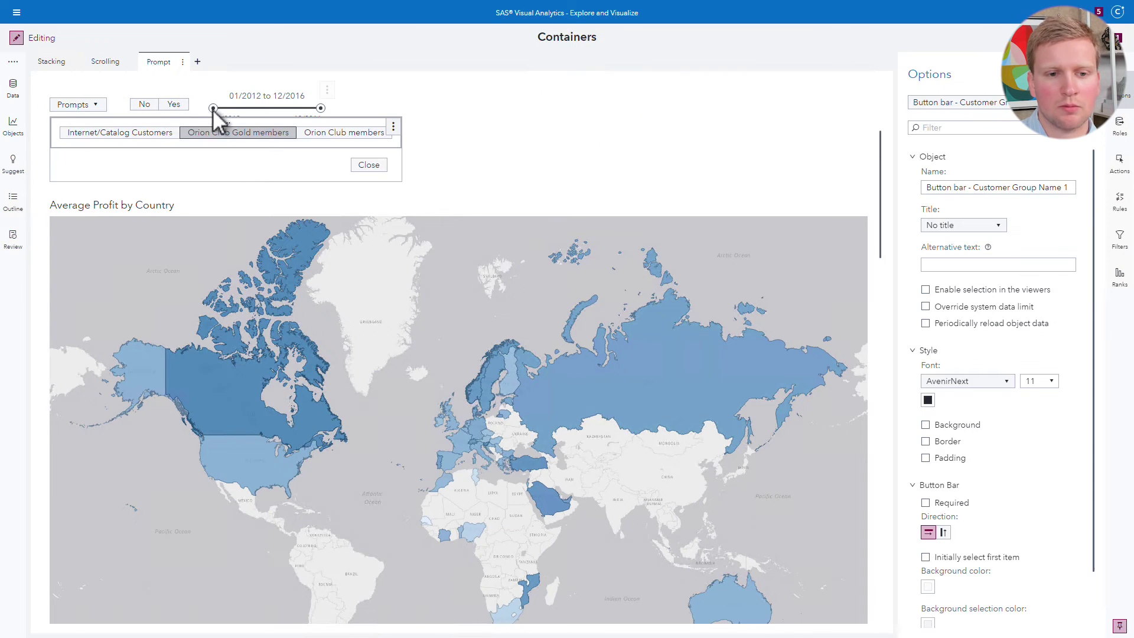
{"action": "left_click_drag", "start_coordinate": [166, 94], "coordinate": [93, 111]}
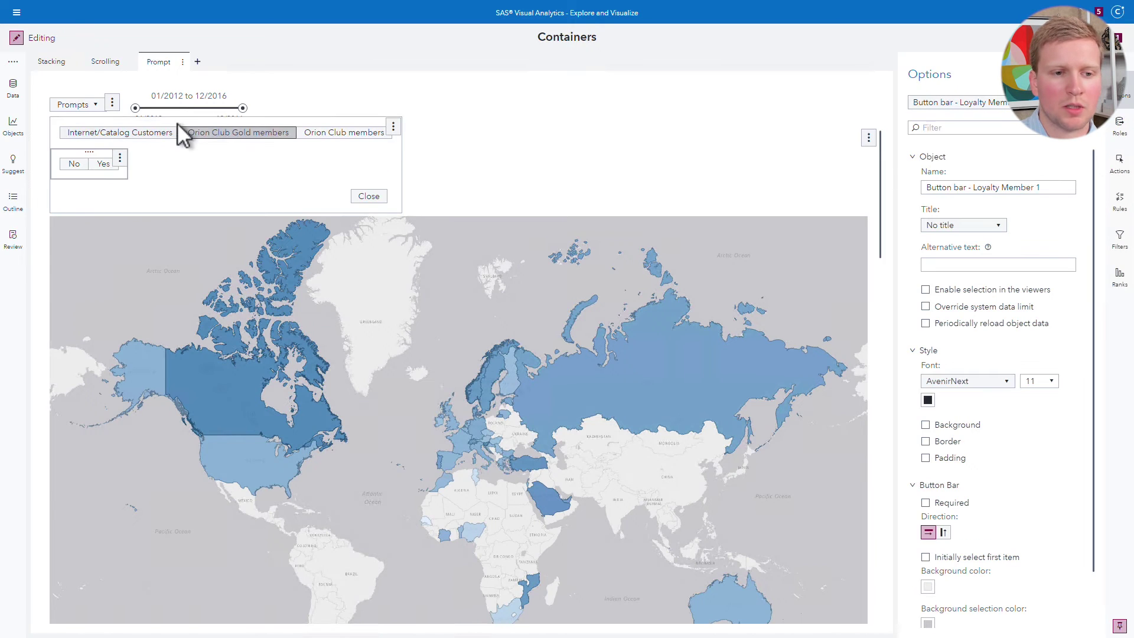
{"action": "left_click", "coordinate": [190, 100]}
{"action": "left_click_drag", "start_coordinate": [189, 84], "coordinate": [96, 98]}
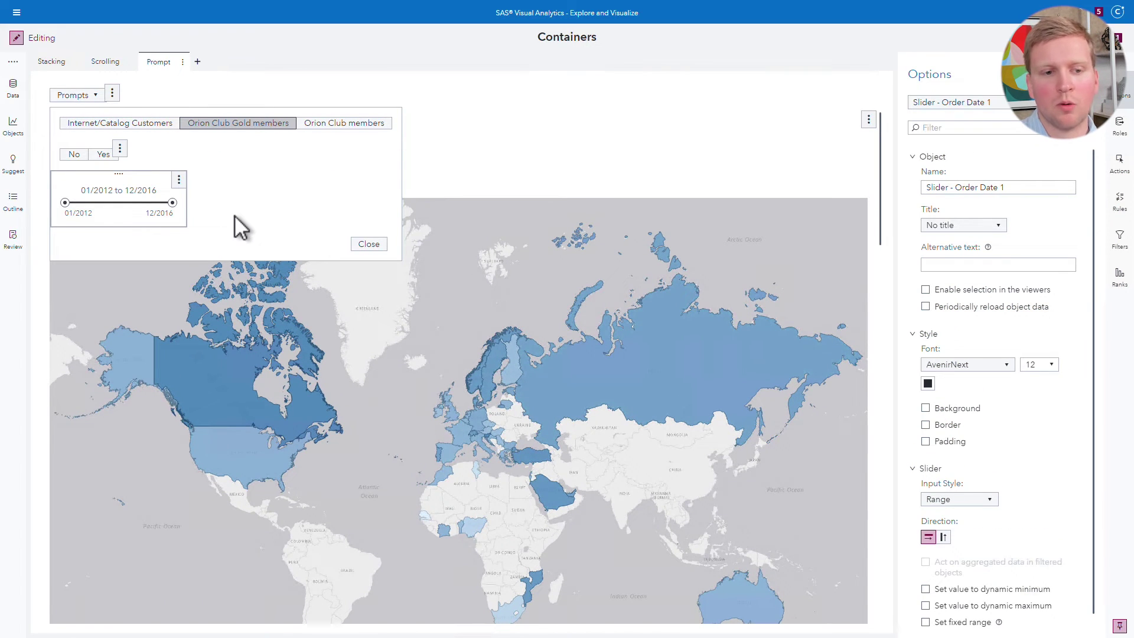
{"action": "left_click", "coordinate": [368, 245]}
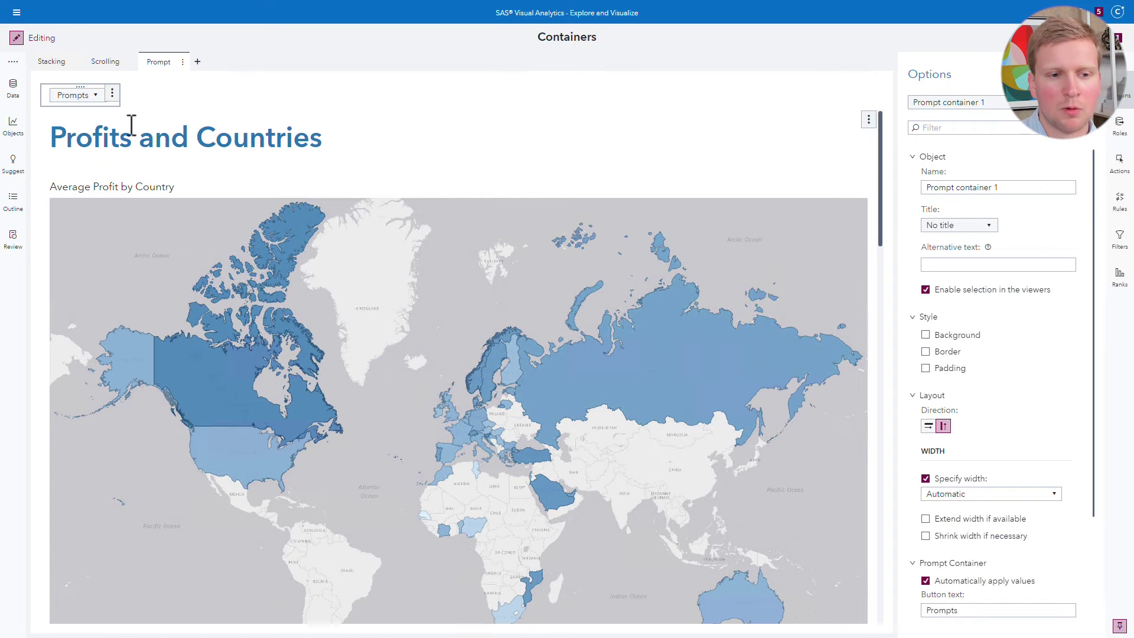
Step: Add a list control beneath the date slider in the prompt container, and clear the Orion Club Gold members selection
{"action": "mouse_move", "coordinate": [104, 100]}
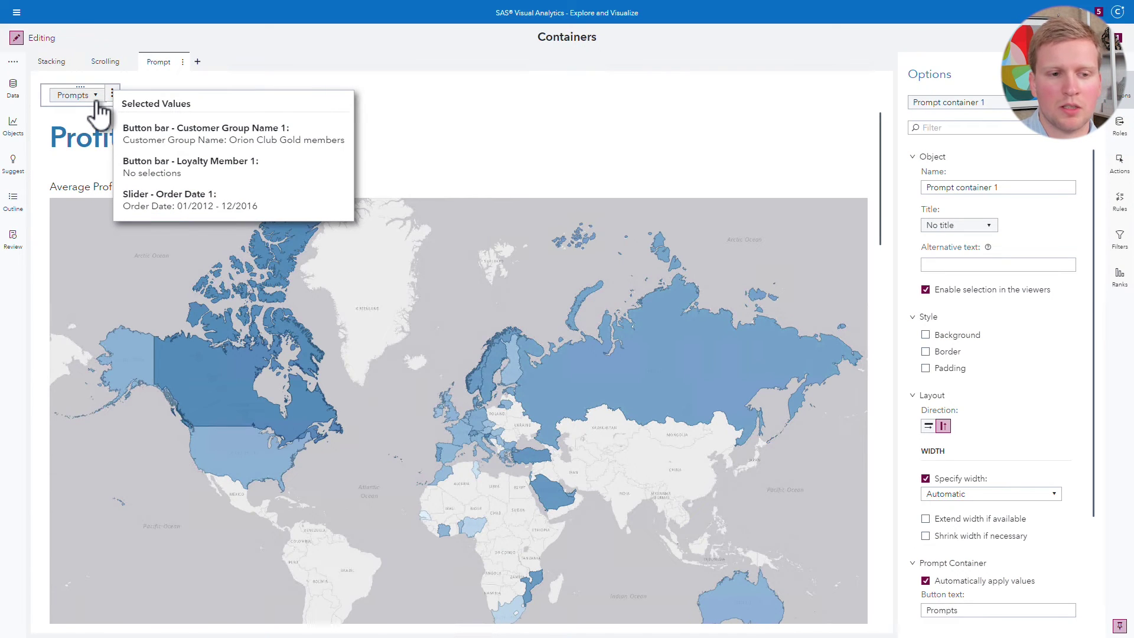
{"action": "left_click", "coordinate": [94, 102]}
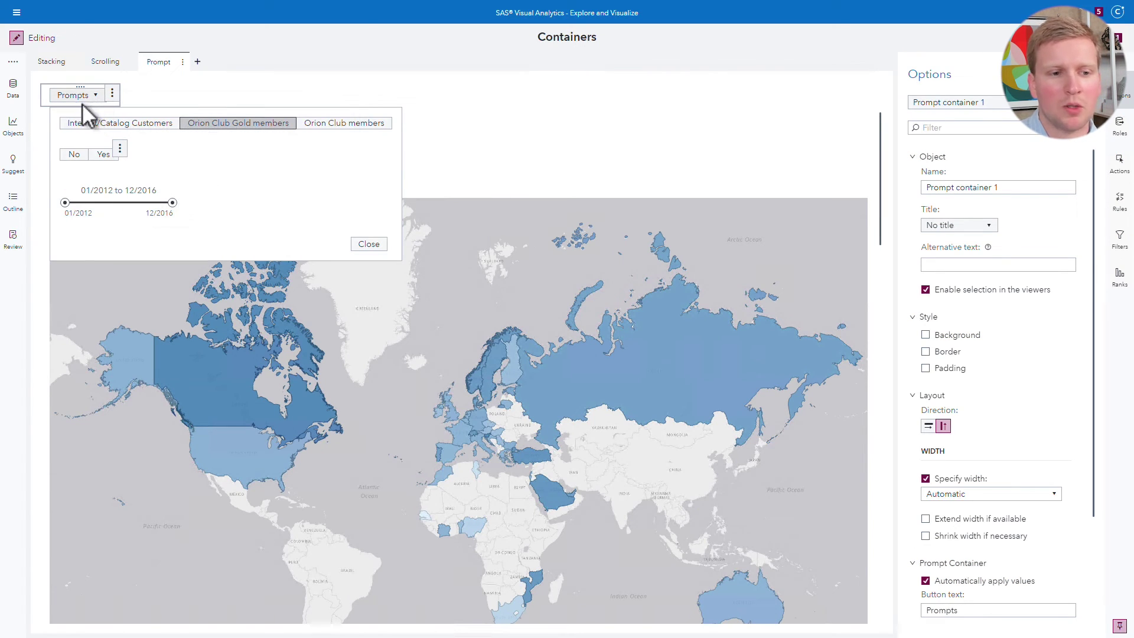
{"action": "left_click", "coordinate": [21, 133]}
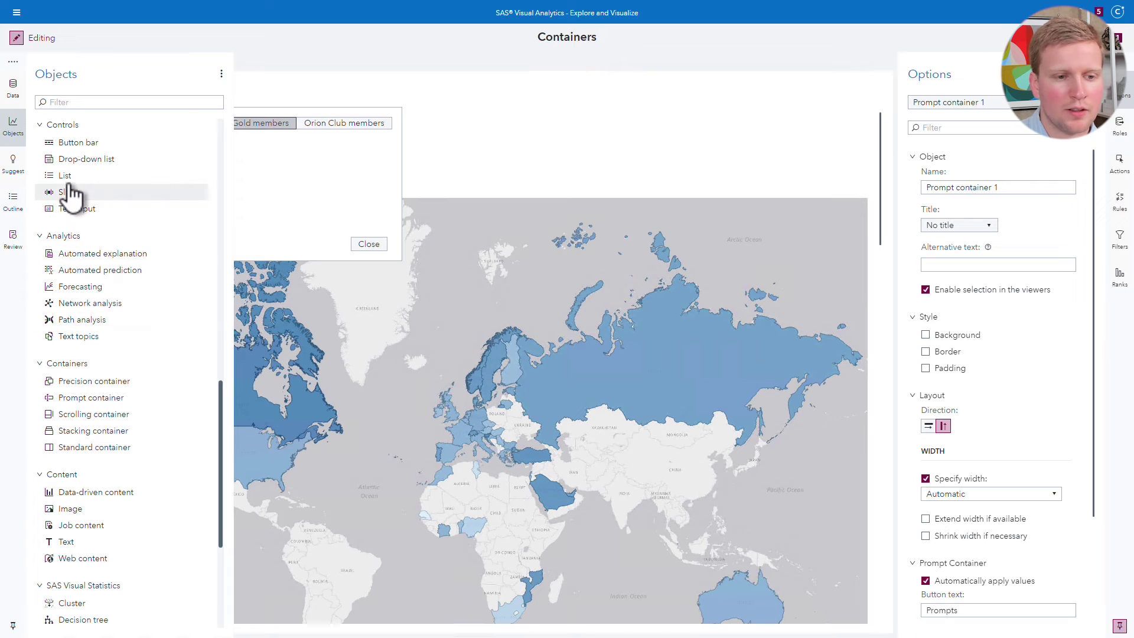
{"action": "left_click_drag", "start_coordinate": [89, 177], "coordinate": [252, 216]}
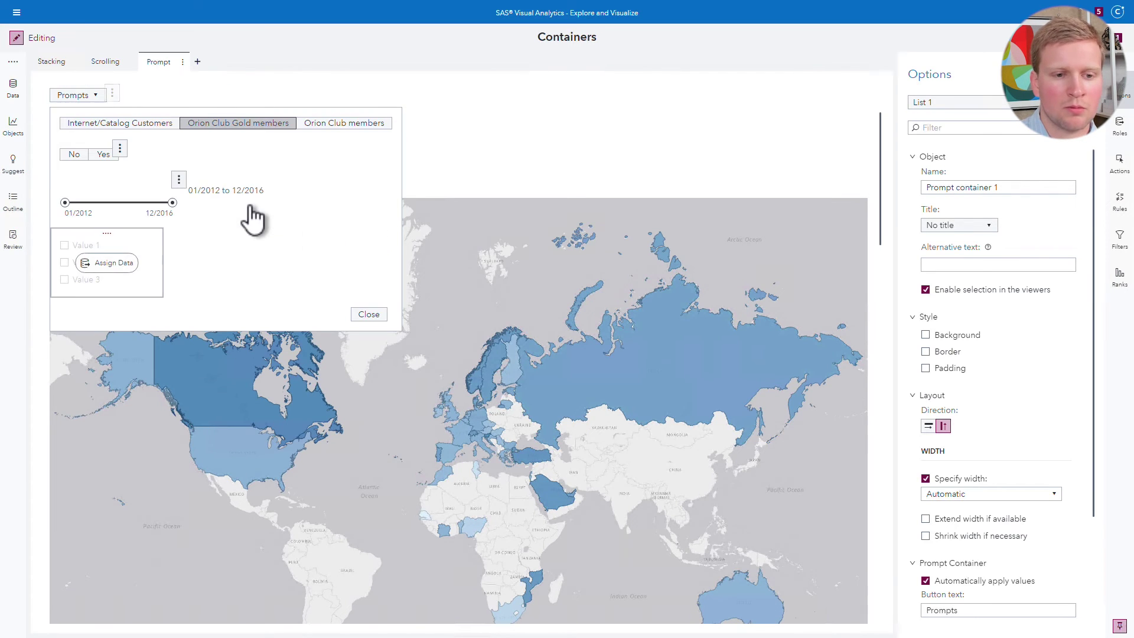
{"action": "left_click", "coordinate": [204, 125]}
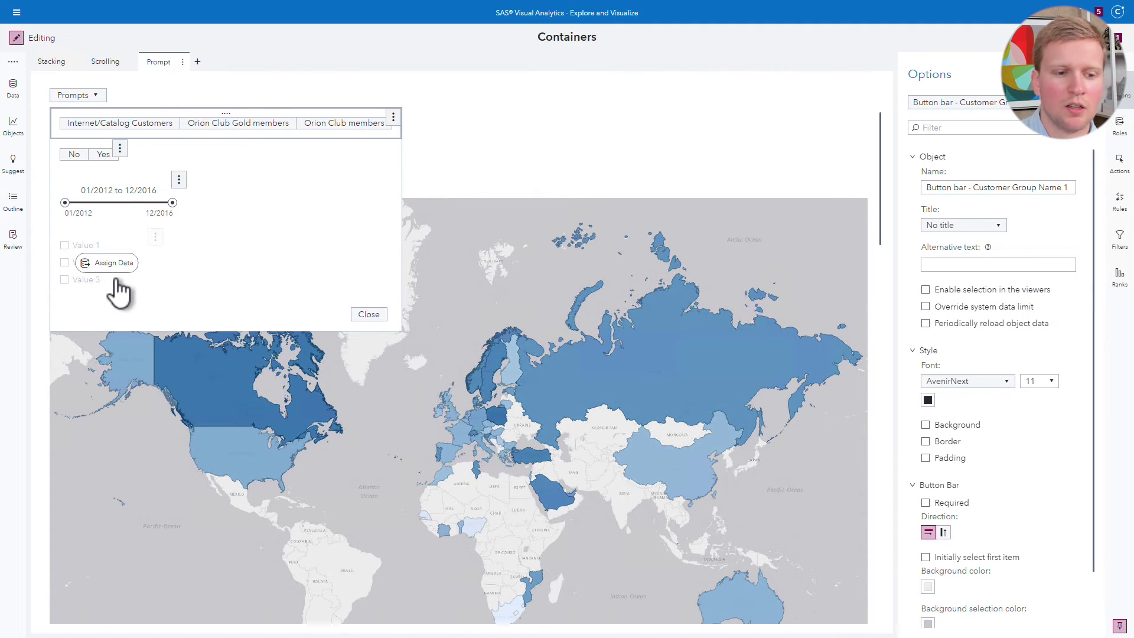
Step: Assign Continent Name as the new list's category and close the prompt container
{"action": "left_click", "coordinate": [108, 263]}
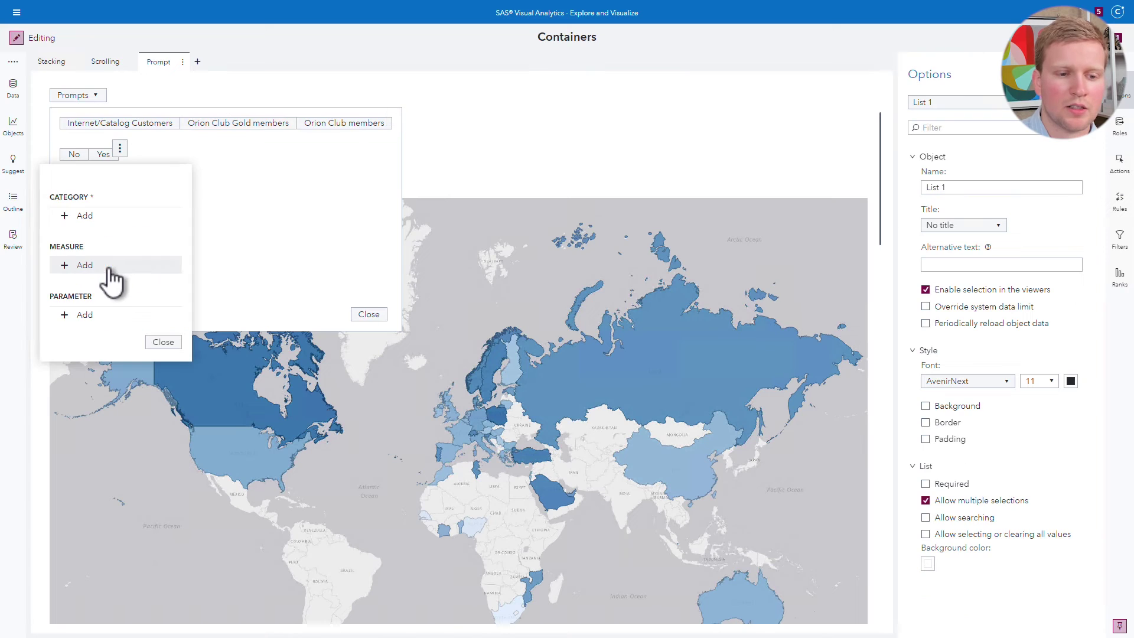
{"action": "left_click", "coordinate": [84, 216]}
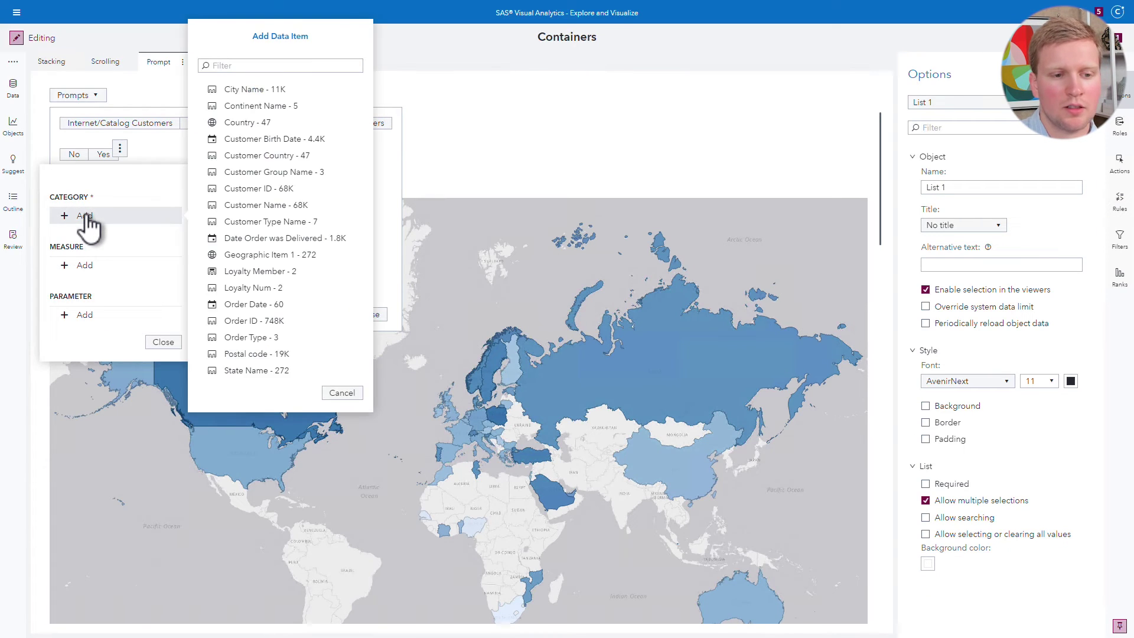
{"action": "left_click", "coordinate": [250, 109]}
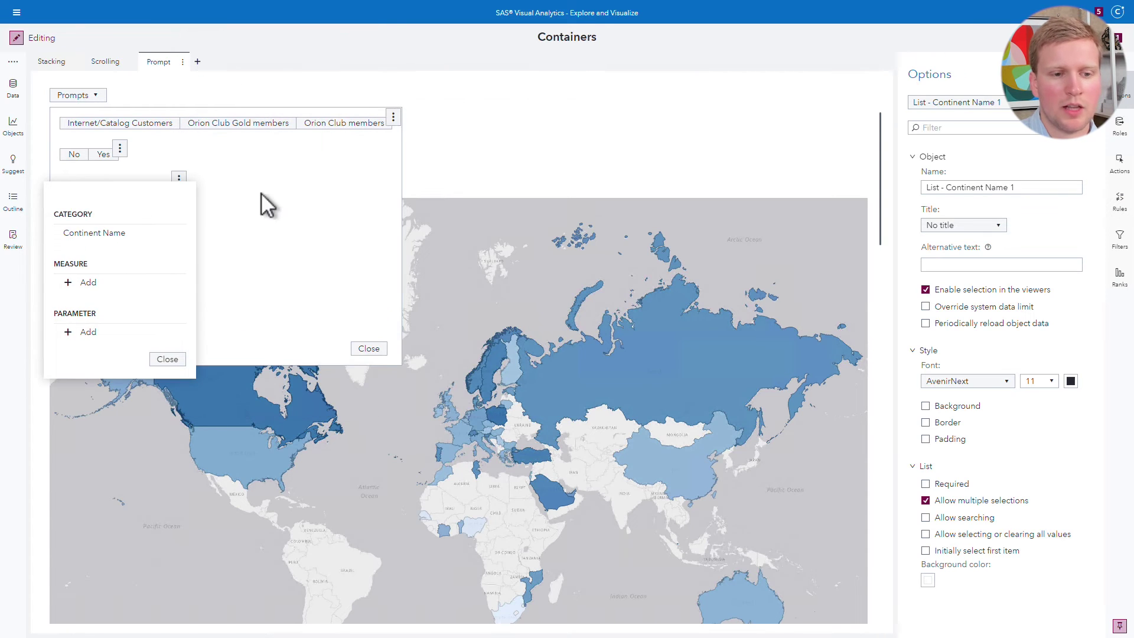
{"action": "left_click", "coordinate": [167, 359]}
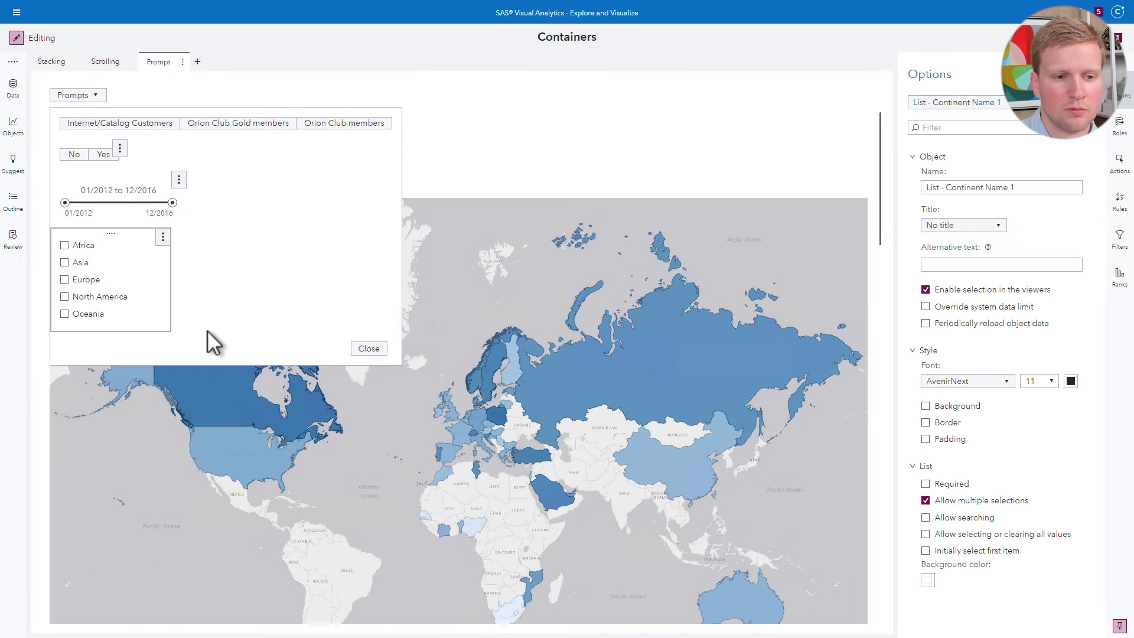
{"action": "left_click", "coordinate": [97, 98]}
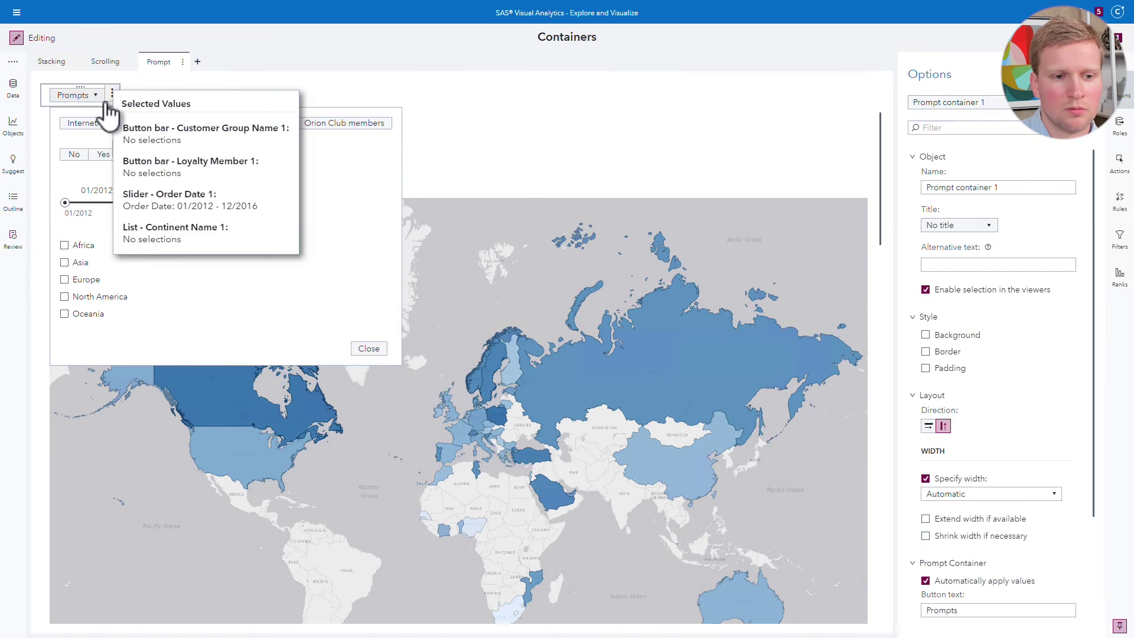
{"action": "left_click", "coordinate": [370, 349]}
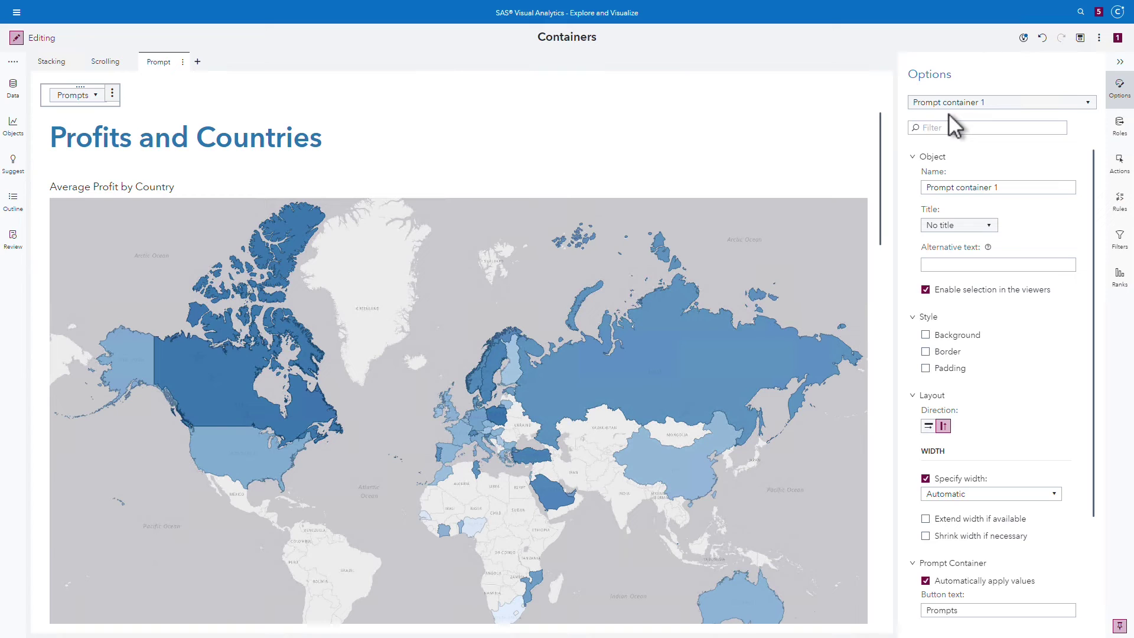
Step: Try the horizontal layout direction on the prompt container's controls, and return it to vertical
{"action": "left_click", "coordinate": [1122, 91]}
{"action": "left_click", "coordinate": [1121, 94]}
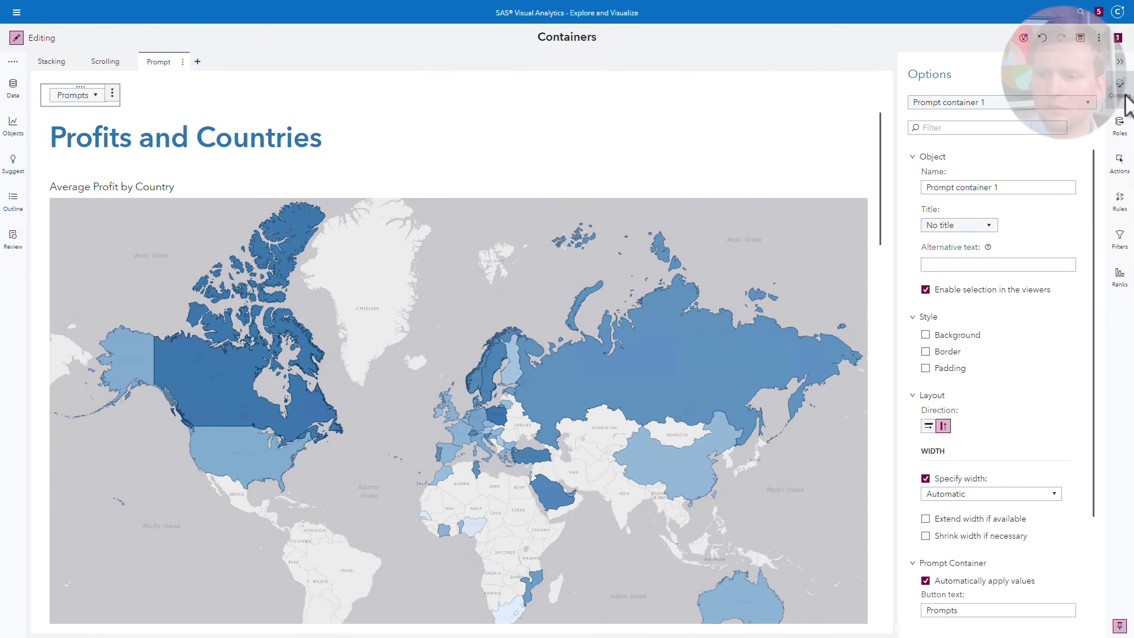
{"action": "left_click", "coordinate": [929, 427]}
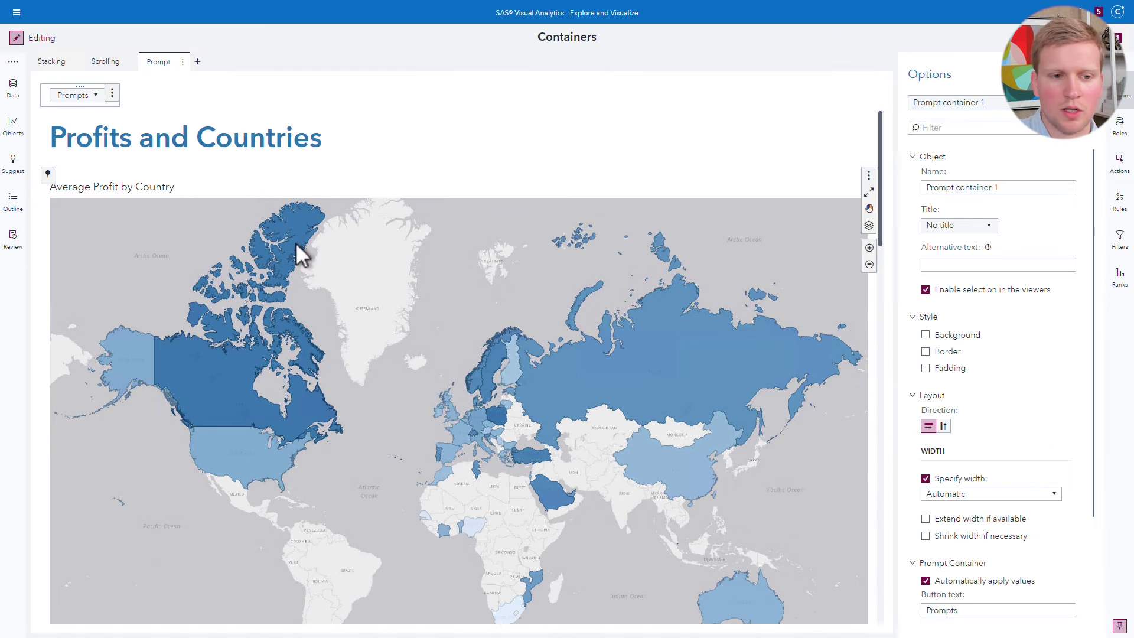
{"action": "left_click", "coordinate": [94, 98]}
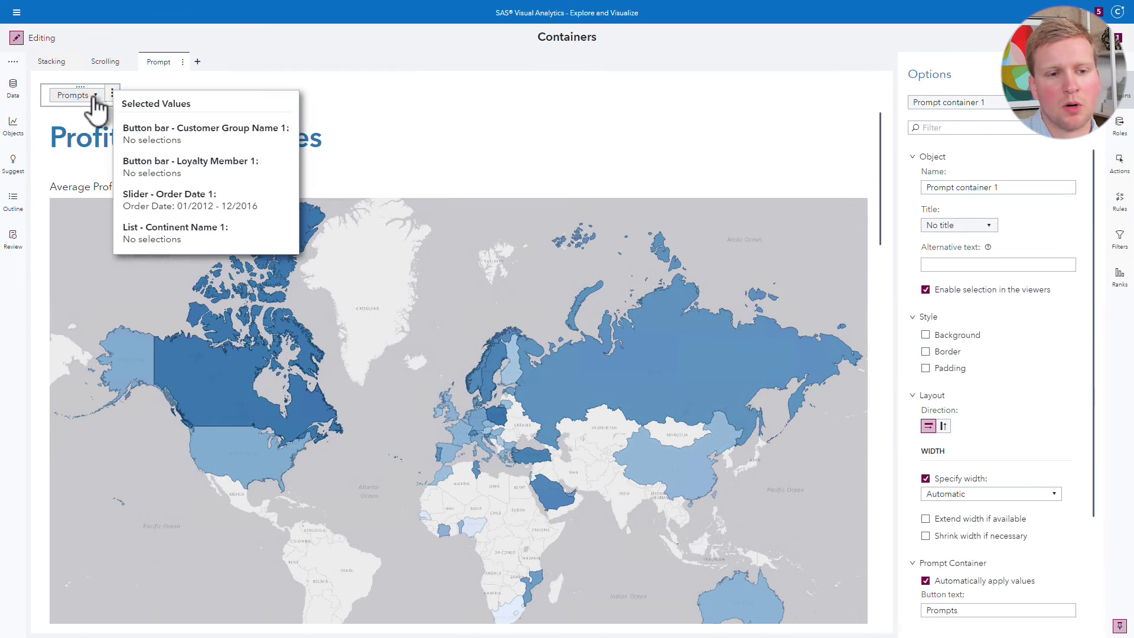
{"action": "left_click", "coordinate": [94, 98]}
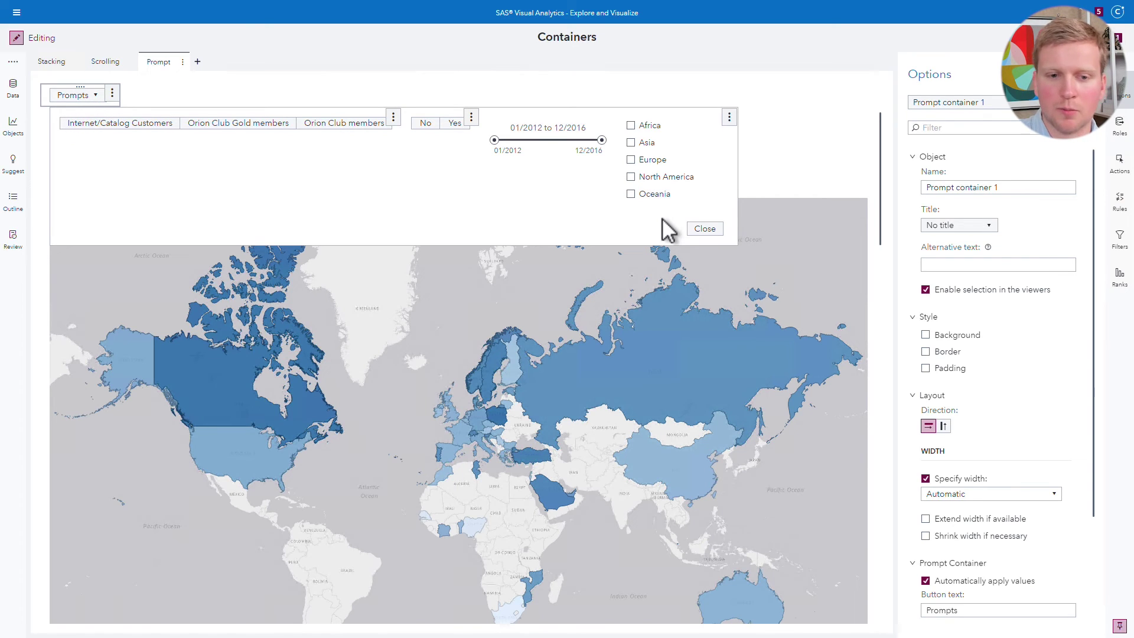
{"action": "left_click", "coordinate": [942, 426]}
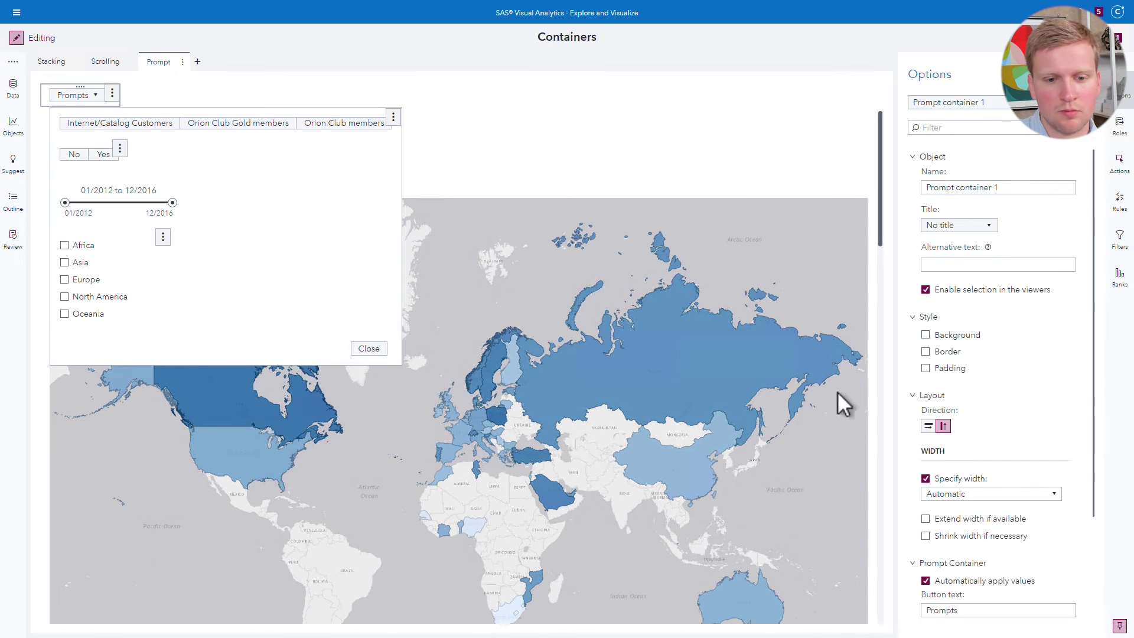
{"action": "left_click", "coordinate": [372, 348]}
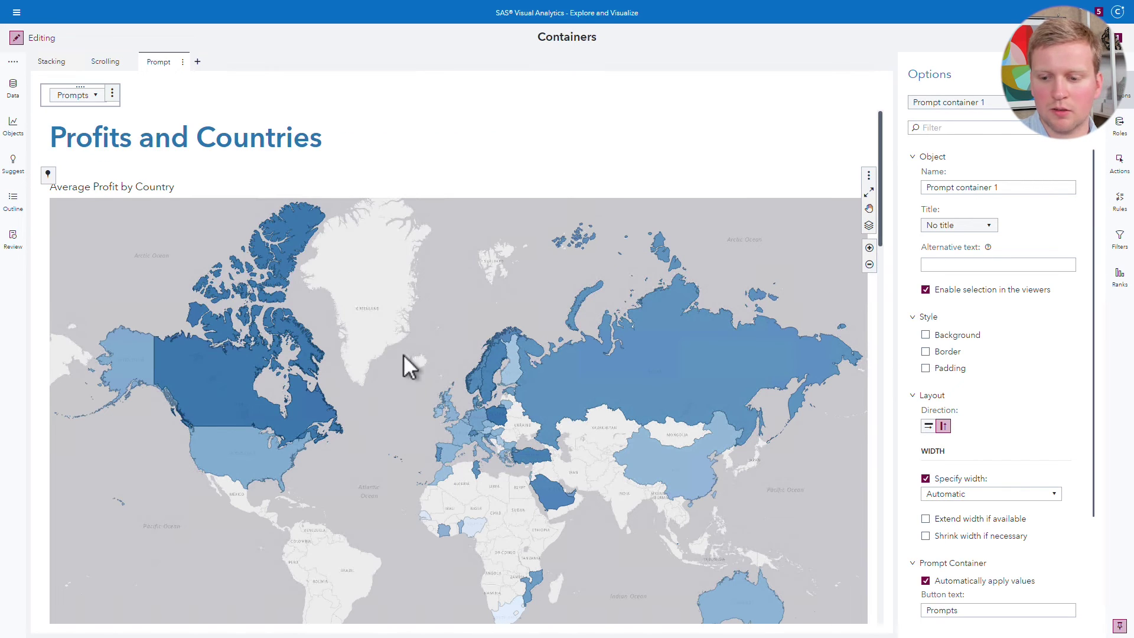
Step: Set the prompt container's button text to Filters
{"action": "scroll", "coordinate": [1046, 368], "scroll_direction": "down", "scroll_amount": 3}
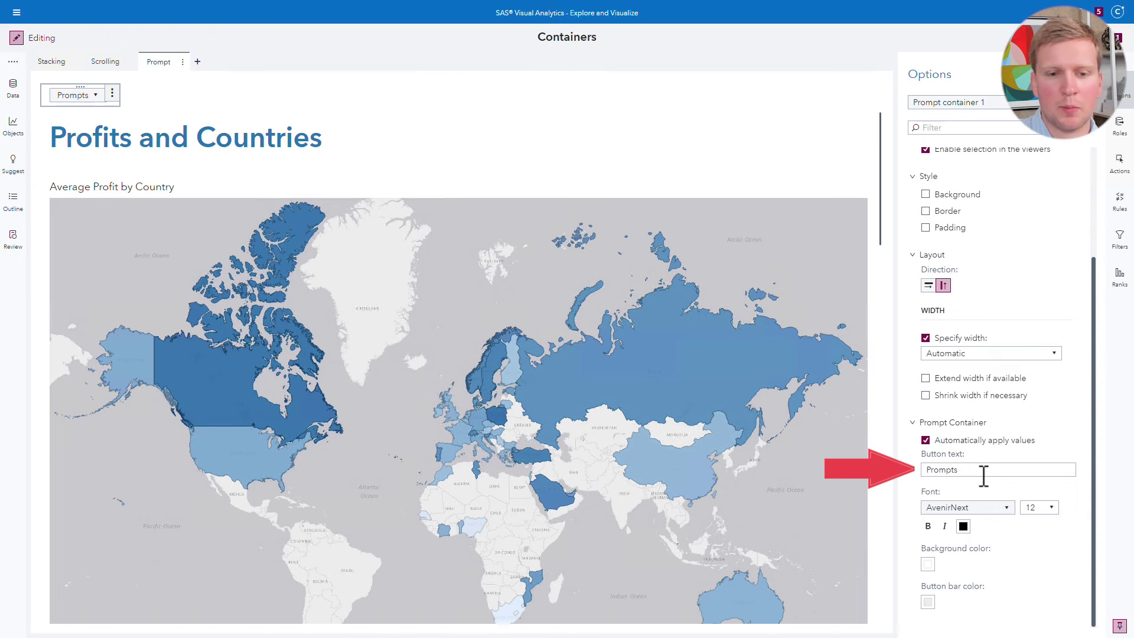
{"action": "double_click", "coordinate": [948, 470]}
{"action": "type", "text": "Filters"}
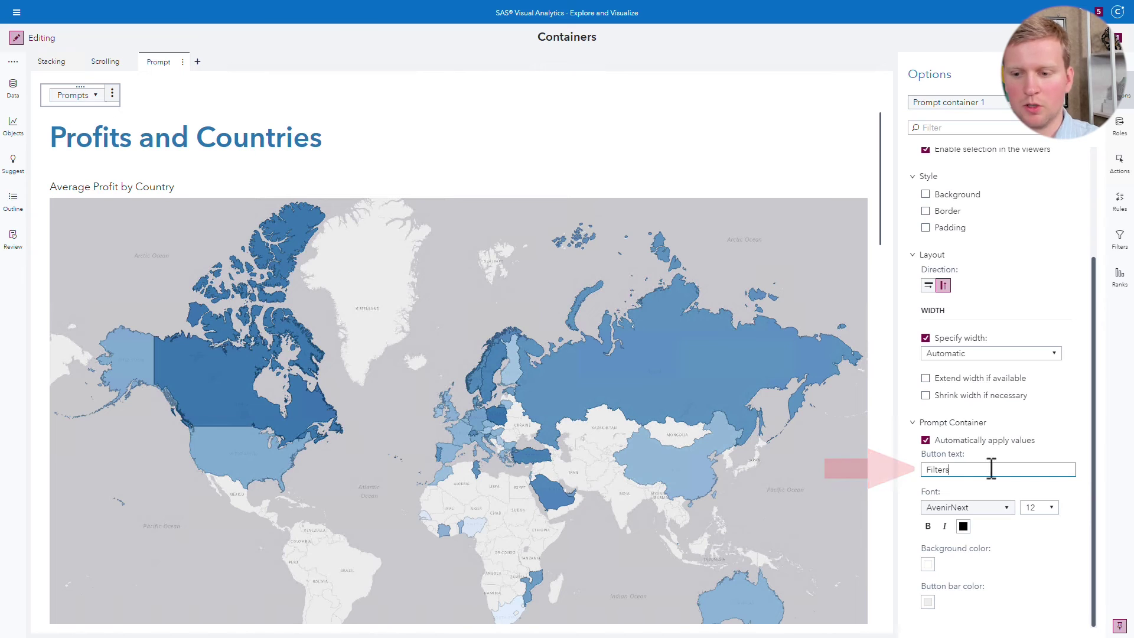
{"action": "left_click", "coordinate": [1056, 423]}
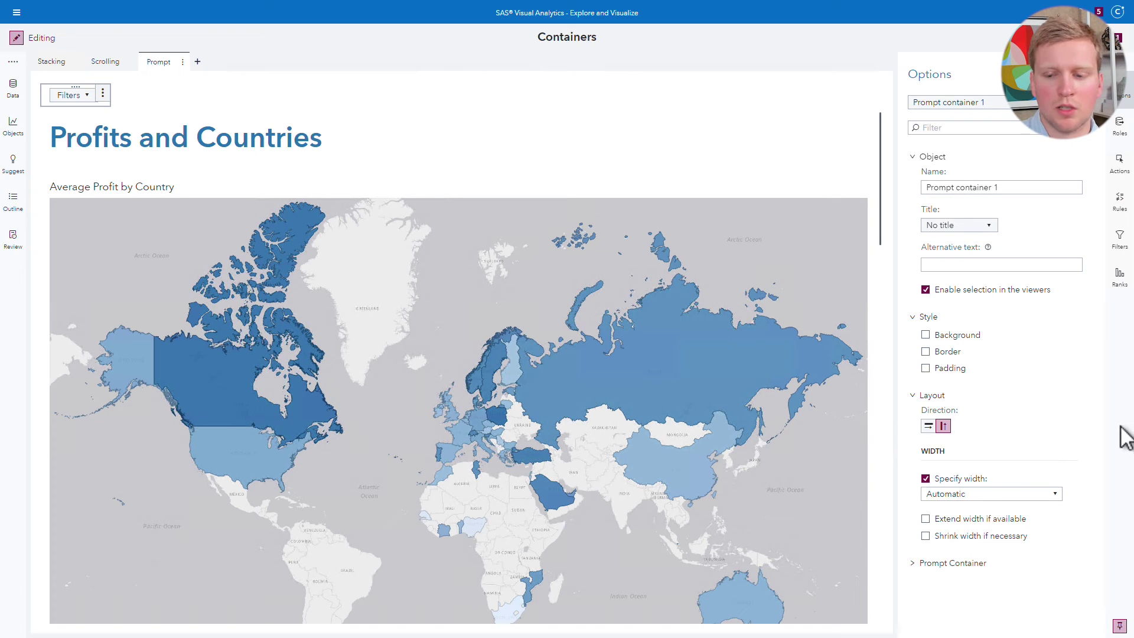
{"action": "left_click", "coordinate": [916, 564]}
{"action": "scroll", "coordinate": [1015, 549], "scroll_direction": "down", "scroll_amount": 2}
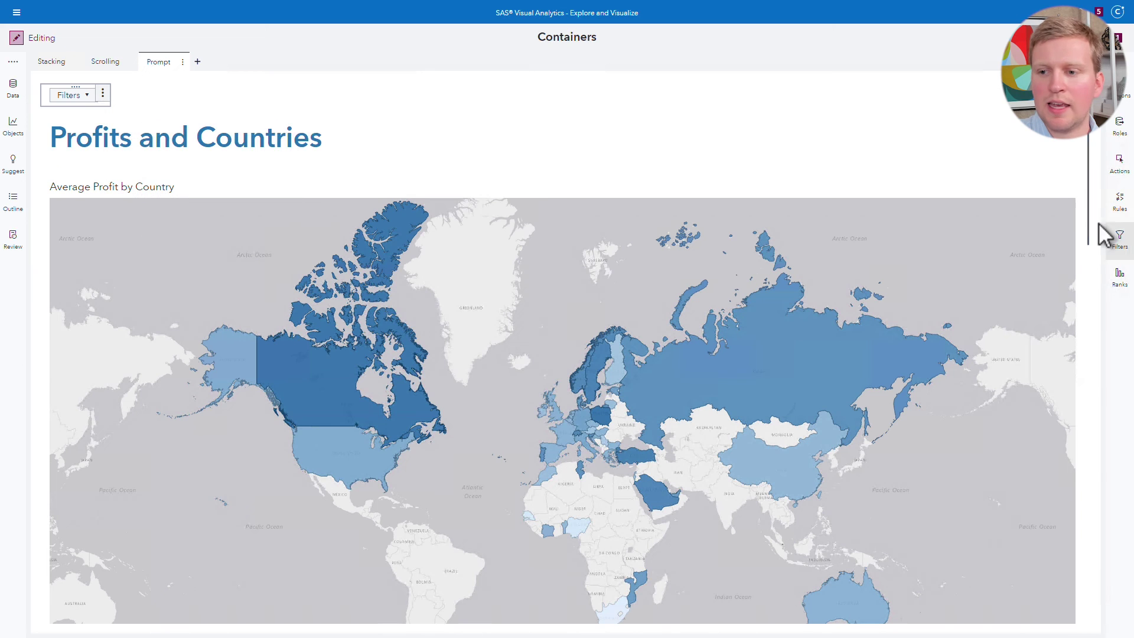
Step: View the Prompt page's content from the country map down to the order type charts
{"action": "scroll", "coordinate": [1092, 239], "scroll_direction": "down", "scroll_amount": 1}
{"action": "scroll", "coordinate": [1092, 239], "scroll_direction": "down", "scroll_amount": 1}
{"action": "left_click_drag", "start_coordinate": [1094, 242], "coordinate": [1106, 517]}
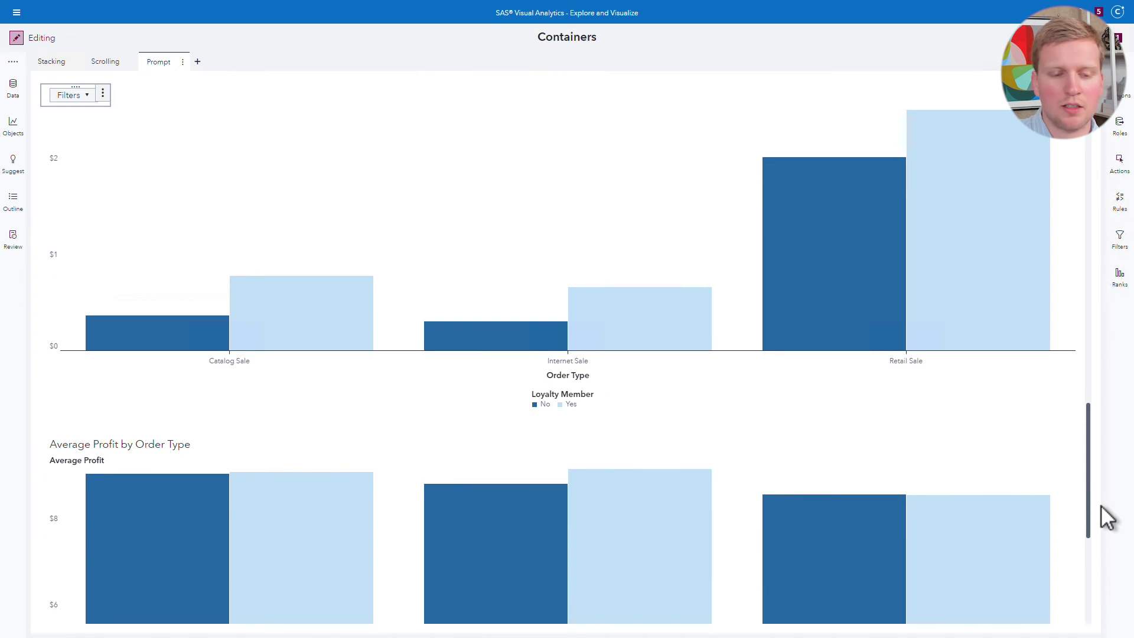
Step: Add a stacking container between the Profit by Order Type and Average Profit by Order Type charts on the Prompt page
{"action": "left_click_drag", "start_coordinate": [1102, 507], "coordinate": [1075, 469]}
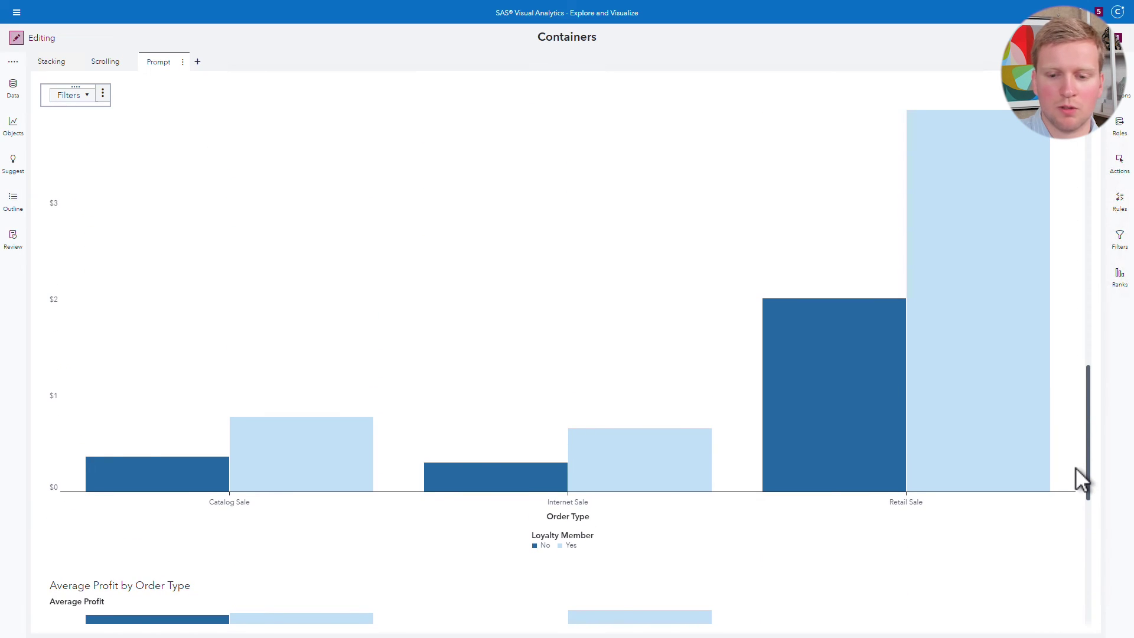
{"action": "mouse_move", "coordinate": [767, 335]}
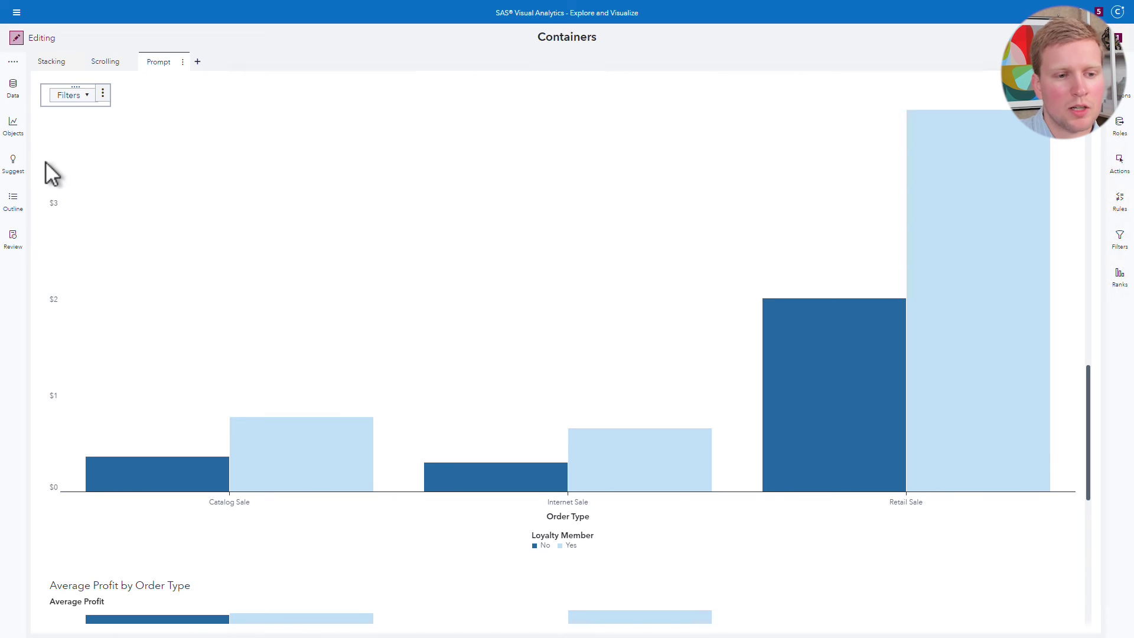
{"action": "left_click", "coordinate": [14, 131]}
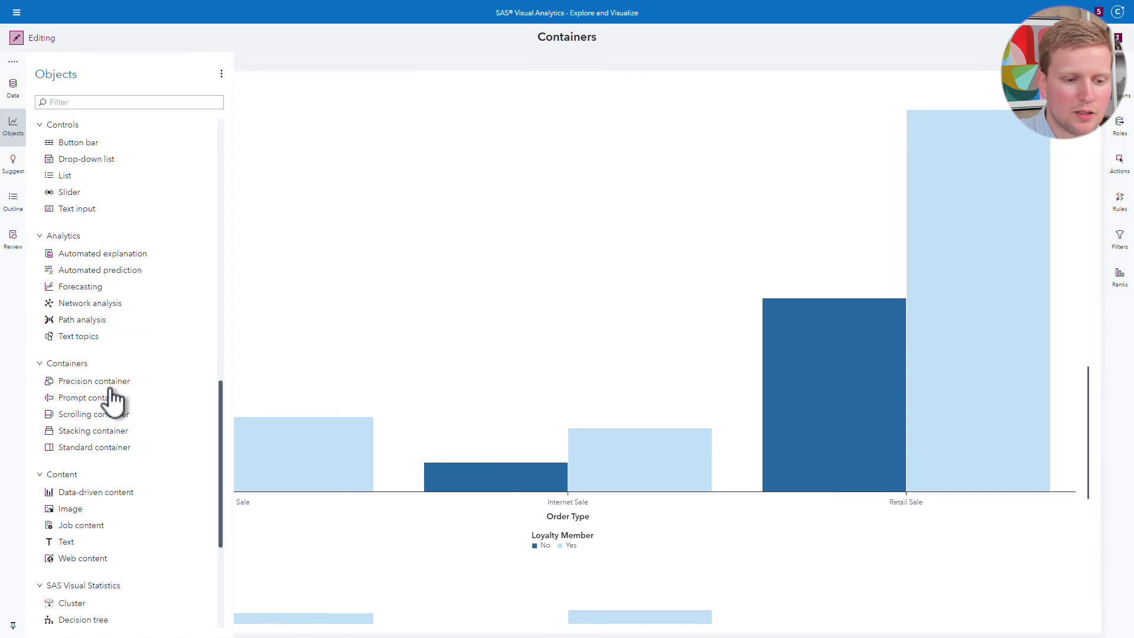
{"action": "left_click_drag", "start_coordinate": [90, 440], "coordinate": [632, 558]}
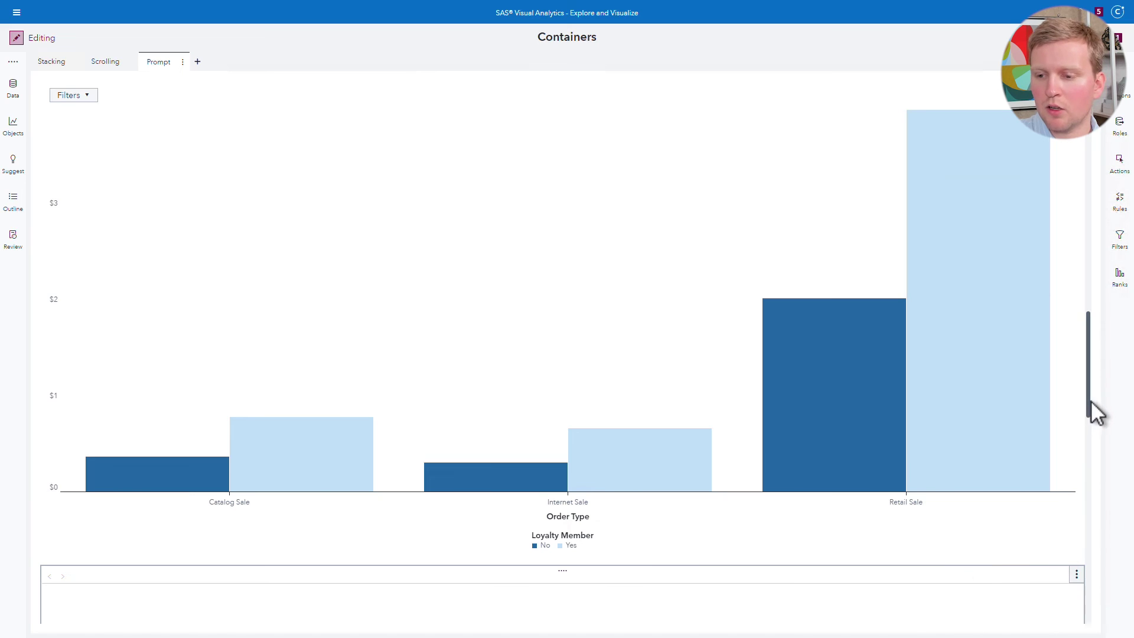
Step: Move the Profit by Order Type chart into Stacking container 1
{"action": "scroll", "coordinate": [1086, 396], "scroll_direction": "up", "scroll_amount": 1}
{"action": "left_click_drag", "start_coordinate": [1085, 388], "coordinate": [1081, 374]}
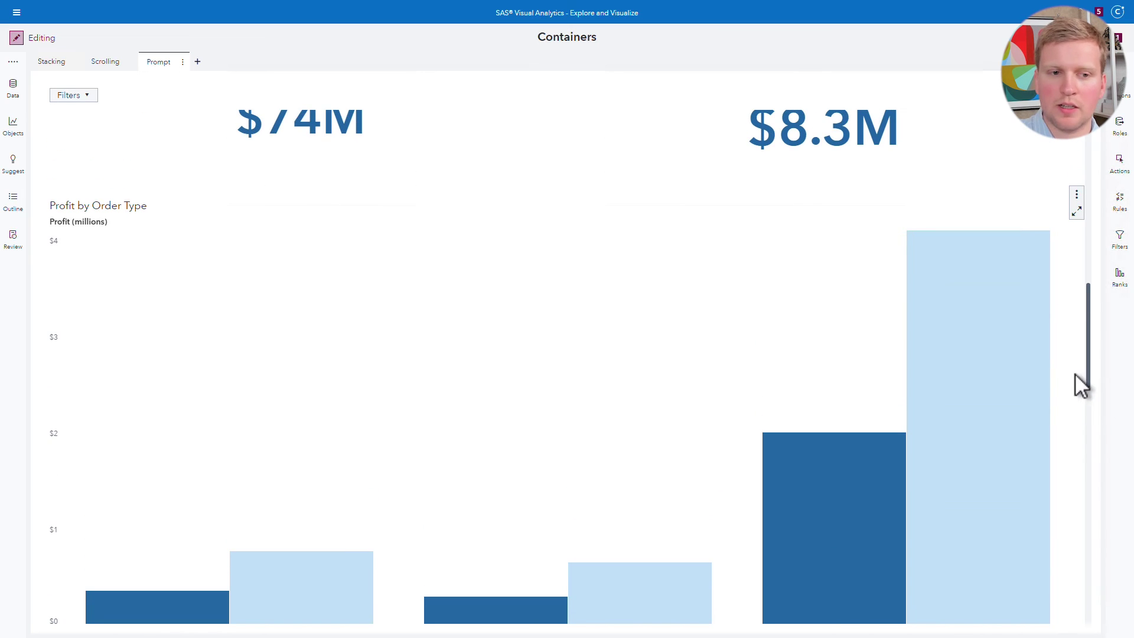
{"action": "left_click", "coordinate": [1076, 195]}
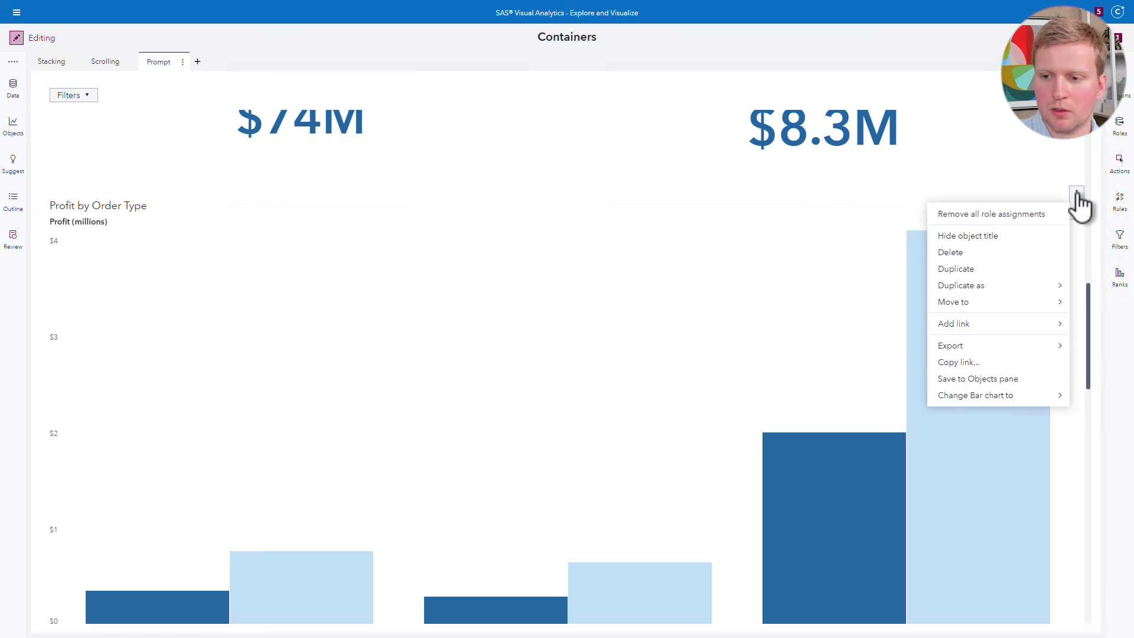
{"action": "mouse_move", "coordinate": [981, 316]}
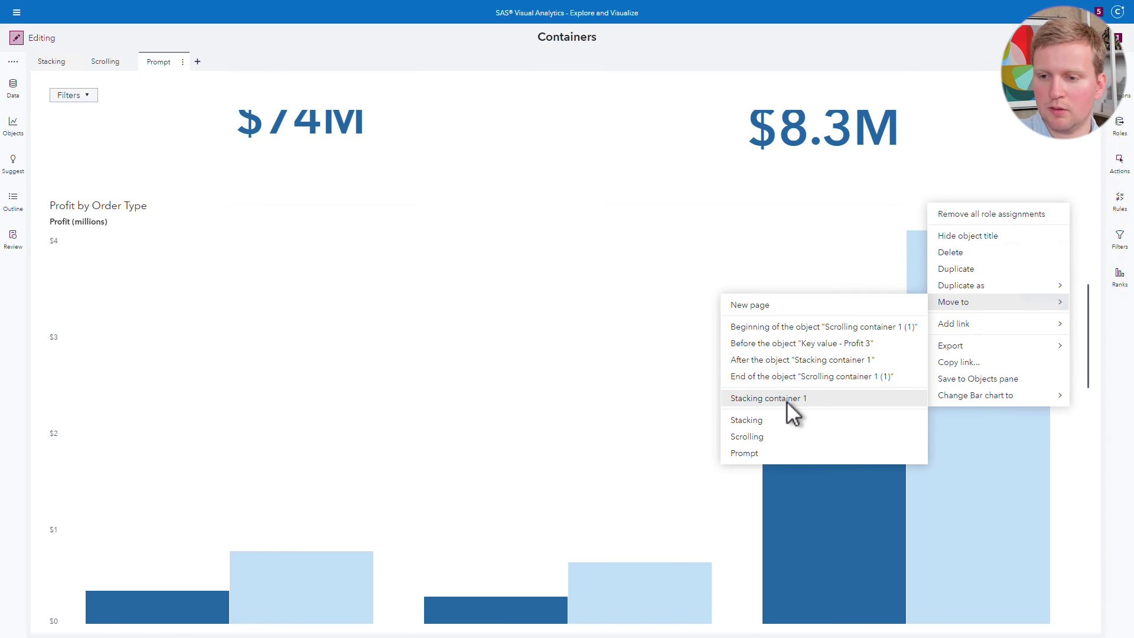
{"action": "left_click", "coordinate": [785, 399]}
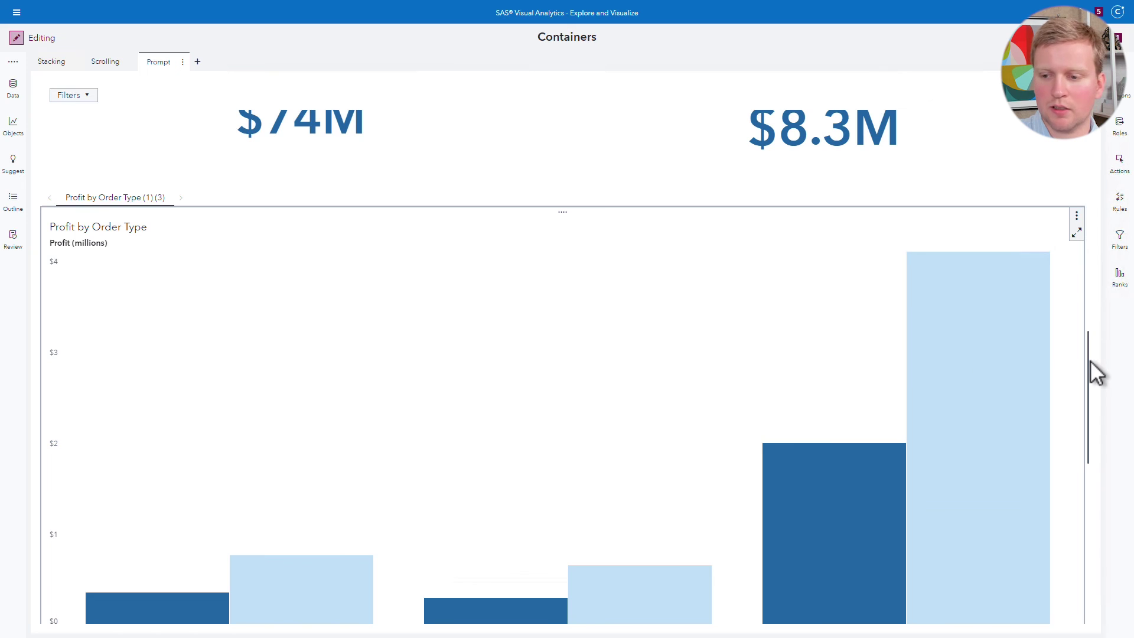
Step: Move the Average Profit by Order Type chart into Stacking container 1
{"action": "left_click_drag", "start_coordinate": [1091, 362], "coordinate": [1080, 503]}
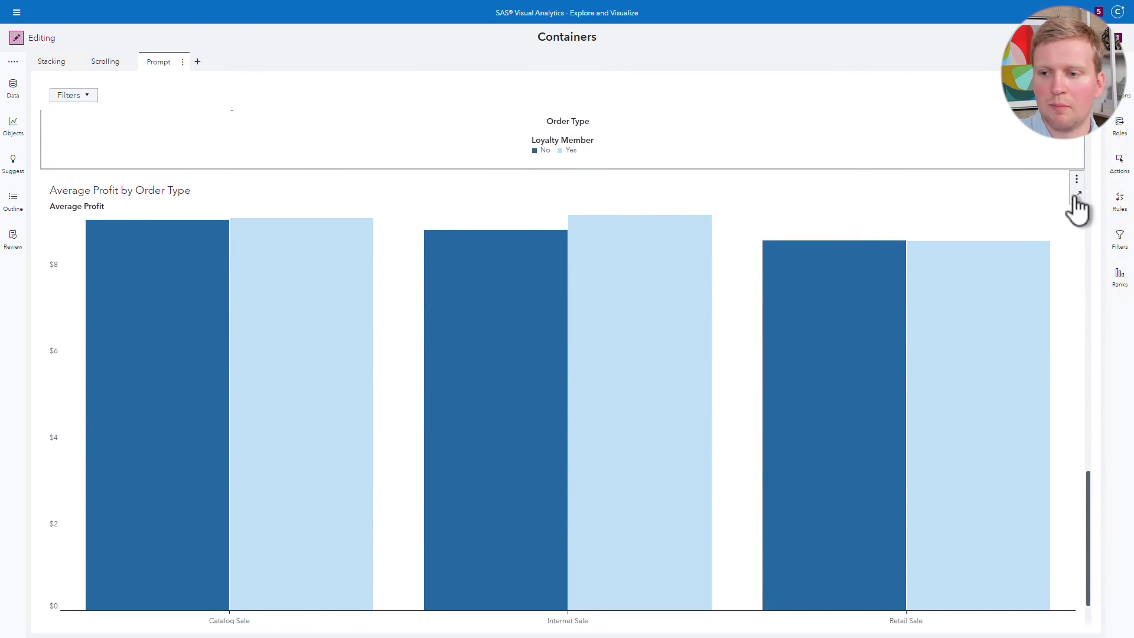
{"action": "left_click", "coordinate": [1076, 179]}
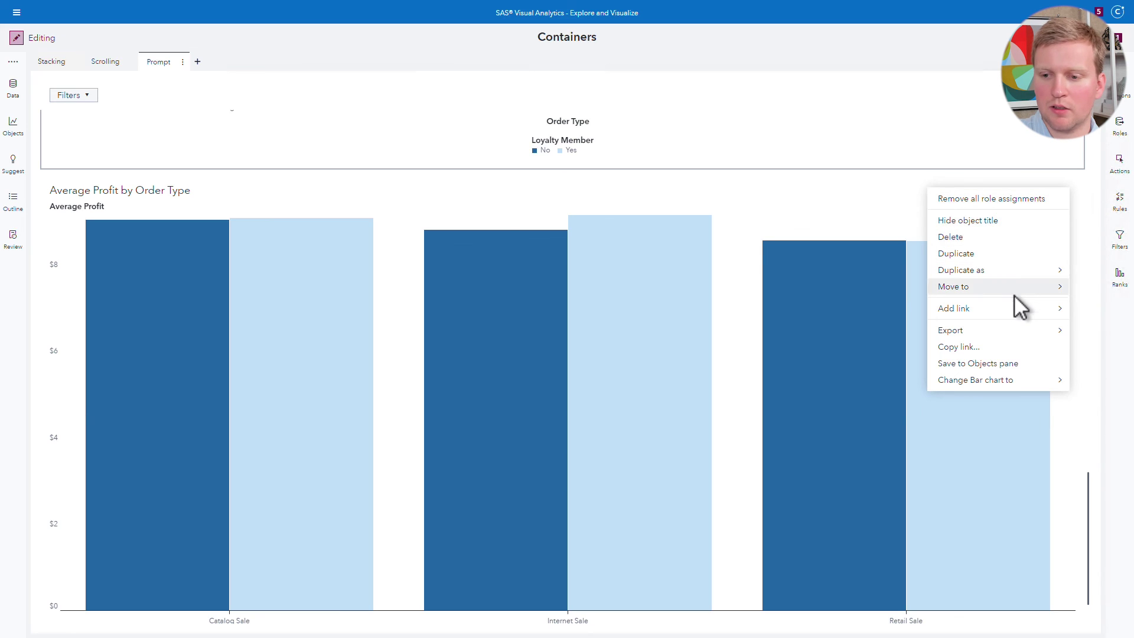
{"action": "mouse_move", "coordinate": [982, 290]}
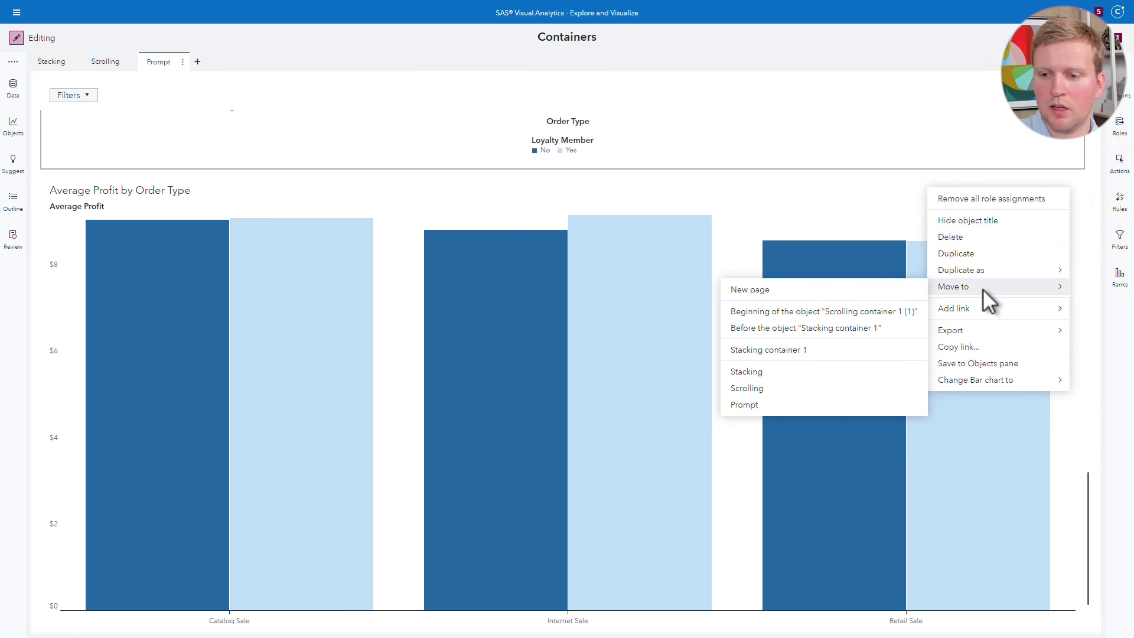
{"action": "left_click", "coordinate": [741, 351]}
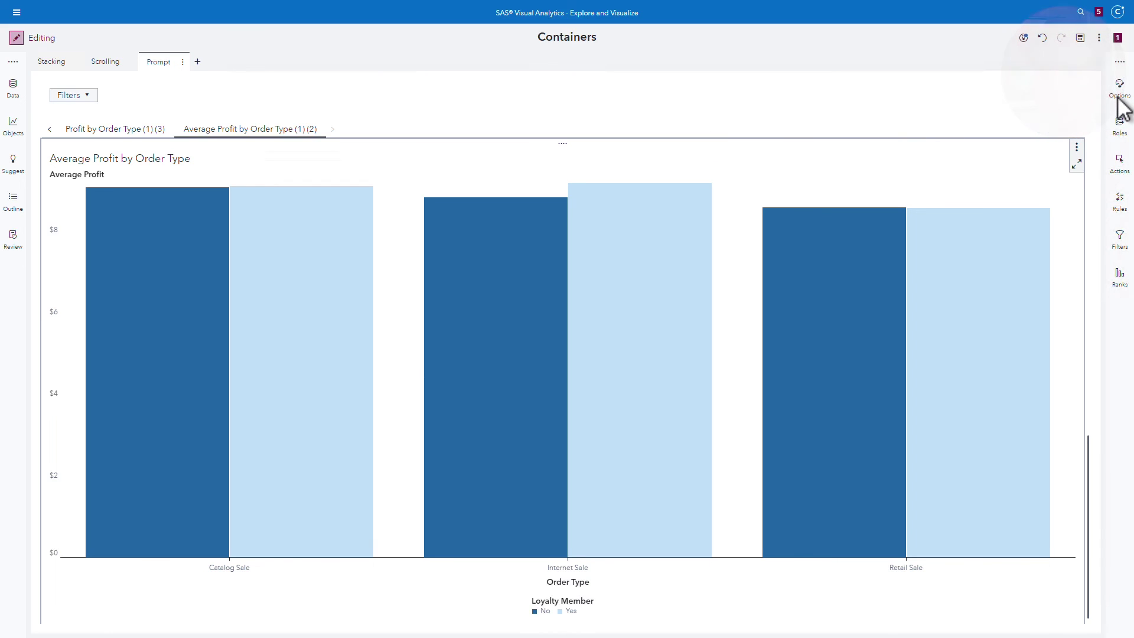
Step: Set Stacking container 1's button type to Dots and place the navigation at the container's bottom centre
{"action": "left_click", "coordinate": [1120, 88]}
{"action": "left_click", "coordinate": [1121, 98]}
{"action": "left_click", "coordinate": [1121, 98]}
{"action": "left_click", "coordinate": [1085, 105]}
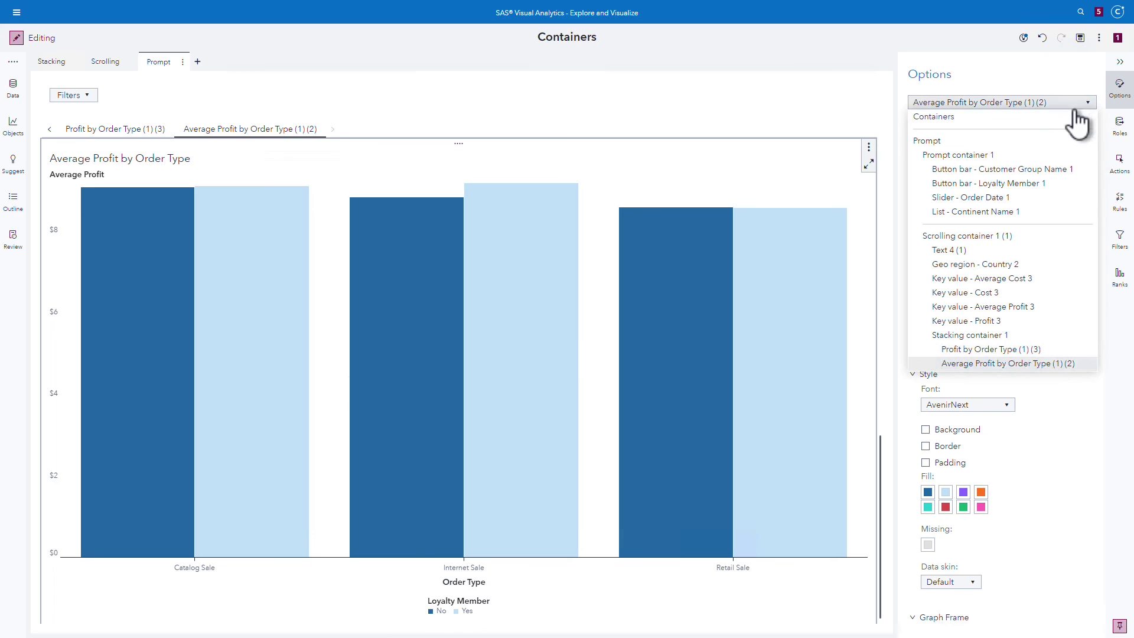
{"action": "left_click", "coordinate": [945, 335]}
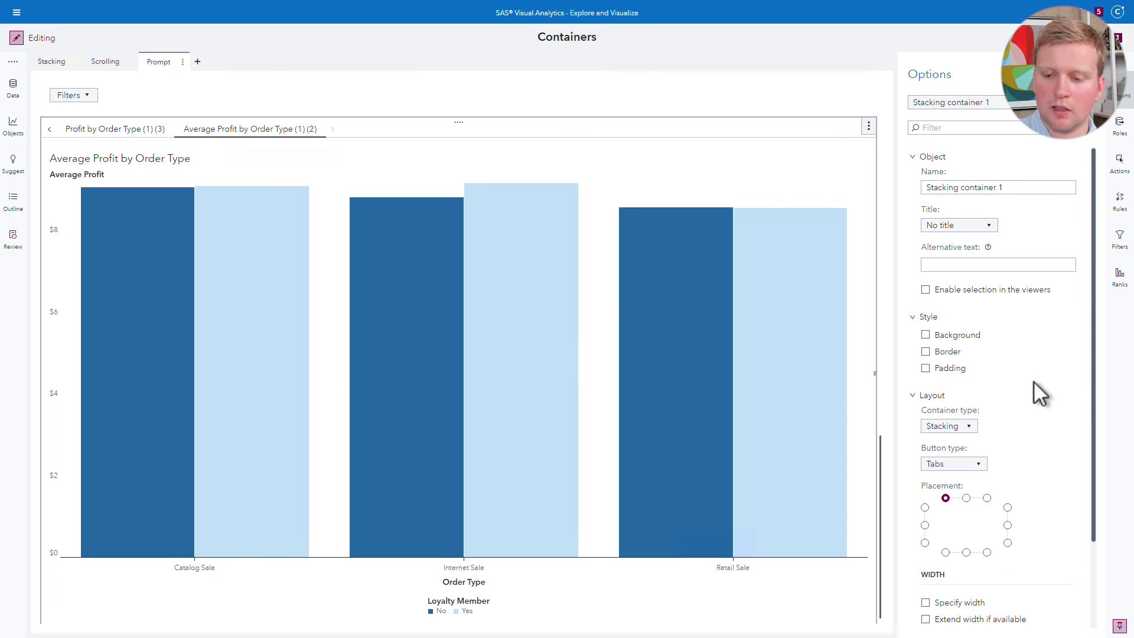
{"action": "left_click", "coordinate": [980, 465]}
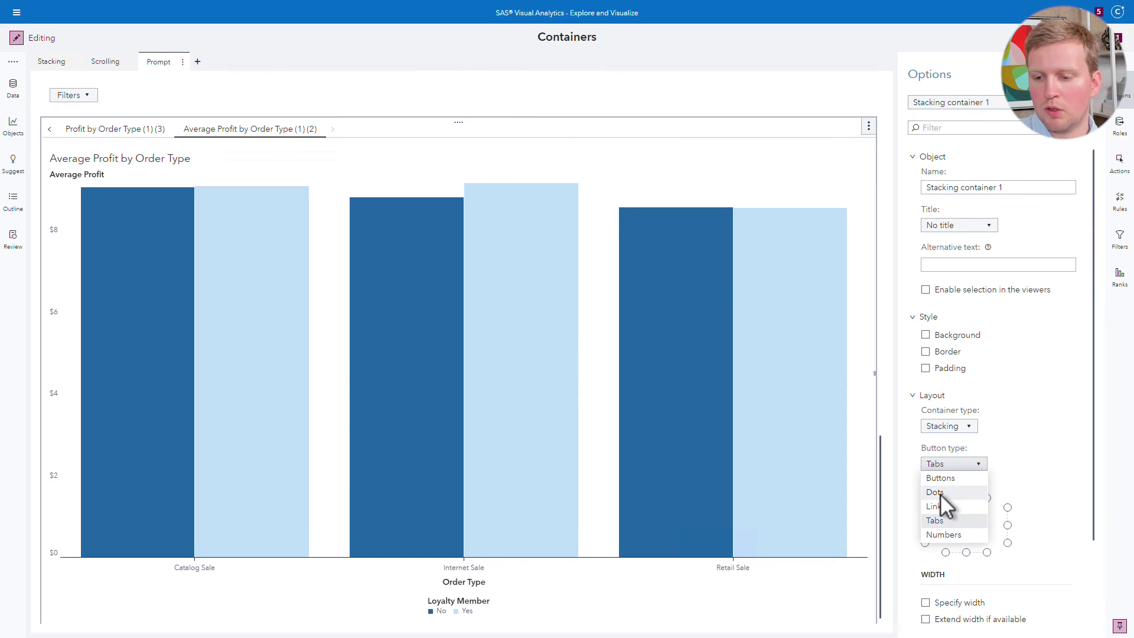
{"action": "left_click", "coordinate": [936, 493]}
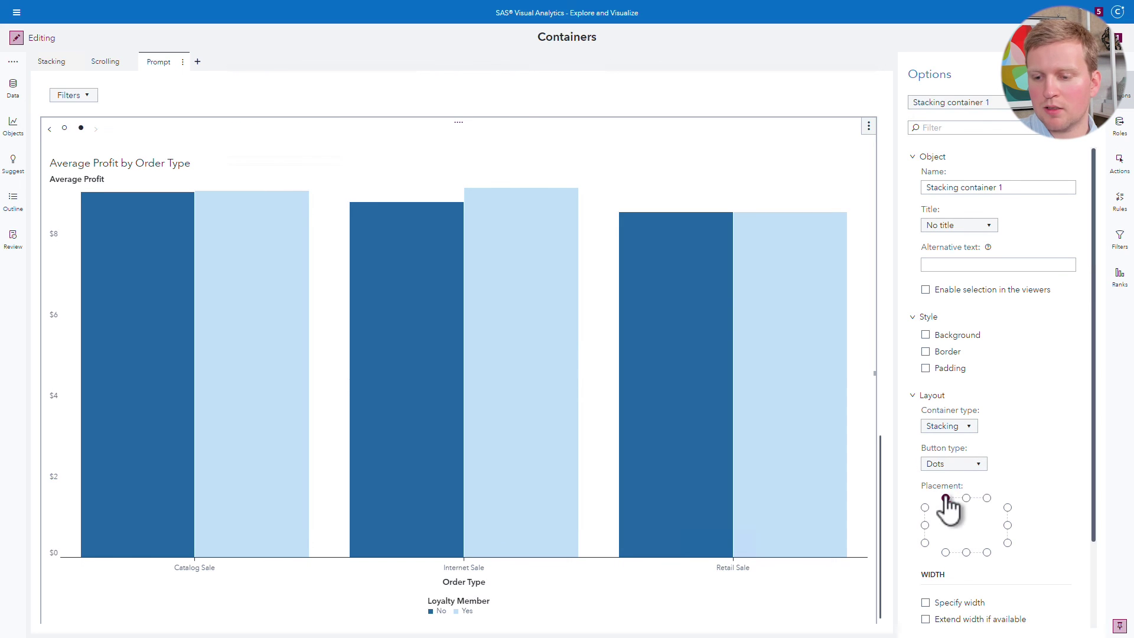
{"action": "left_click", "coordinate": [966, 554]}
{"action": "left_click", "coordinate": [1119, 88]}
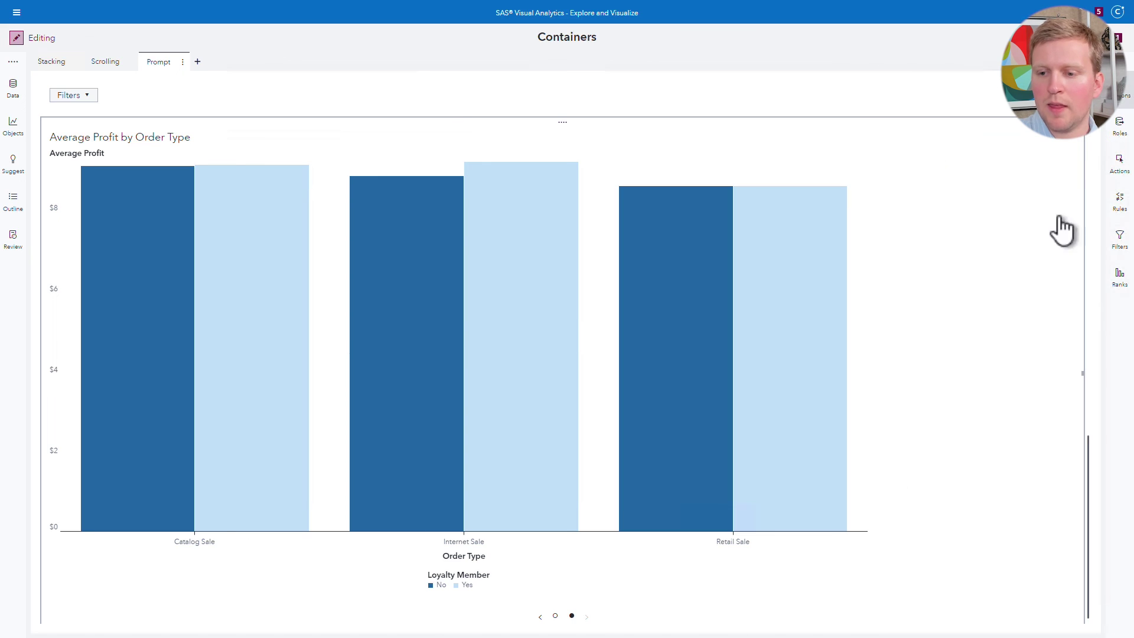
Step: Review the grouped controls in the Filters prompt container above the country map and close it
{"action": "left_click_drag", "start_coordinate": [1086, 513], "coordinate": [1049, 176]}
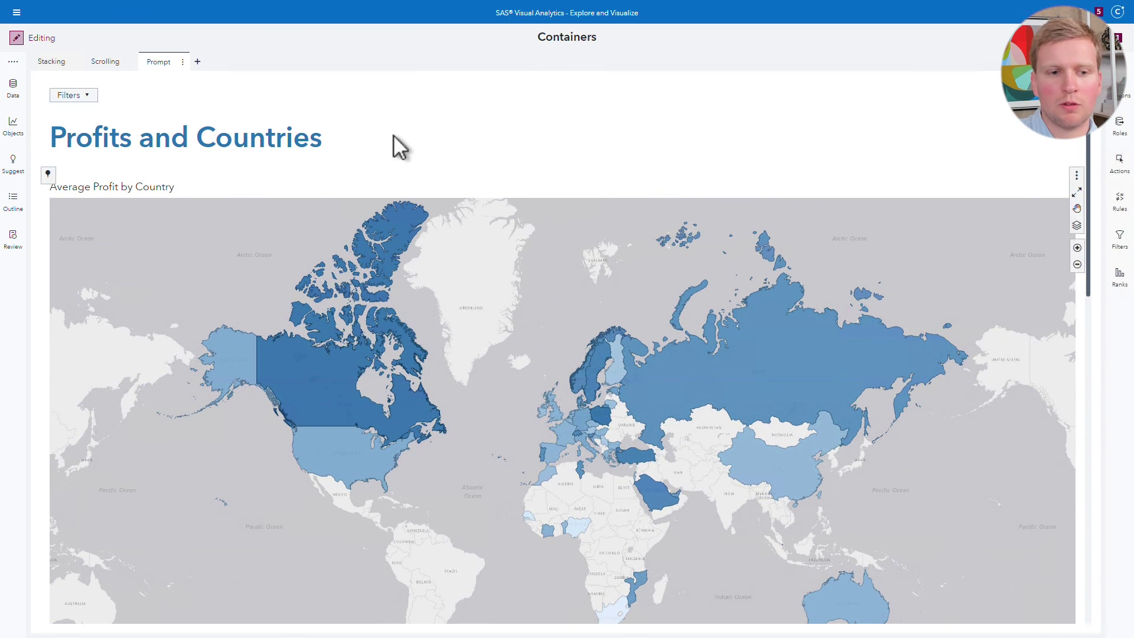
{"action": "left_click", "coordinate": [89, 97]}
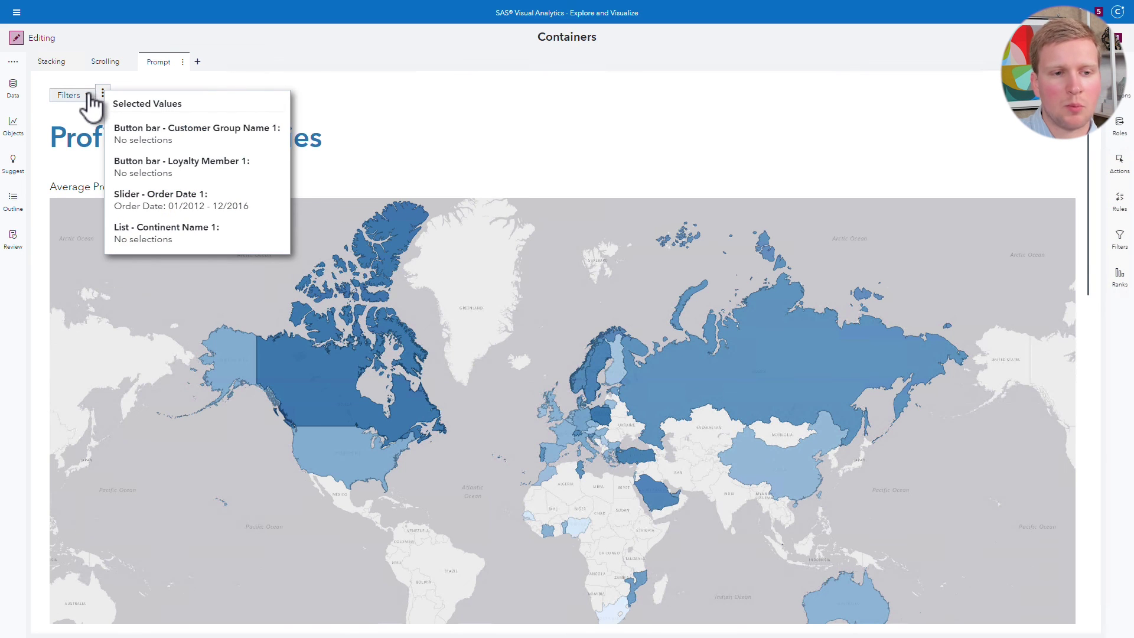
{"action": "left_click", "coordinate": [89, 96]}
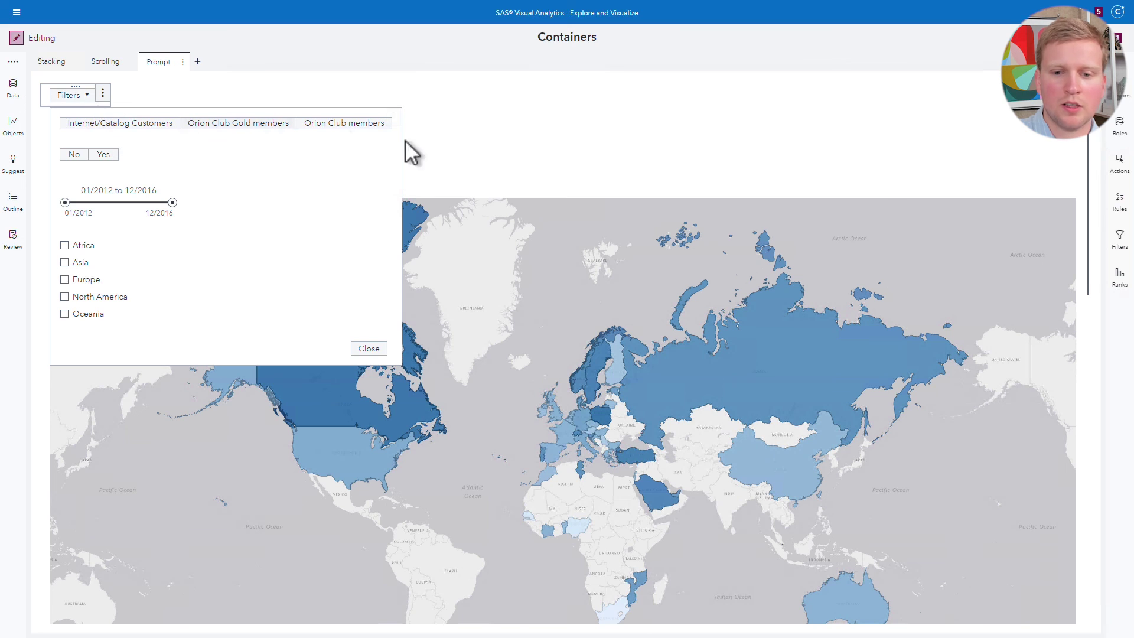
{"action": "left_click", "coordinate": [416, 360]}
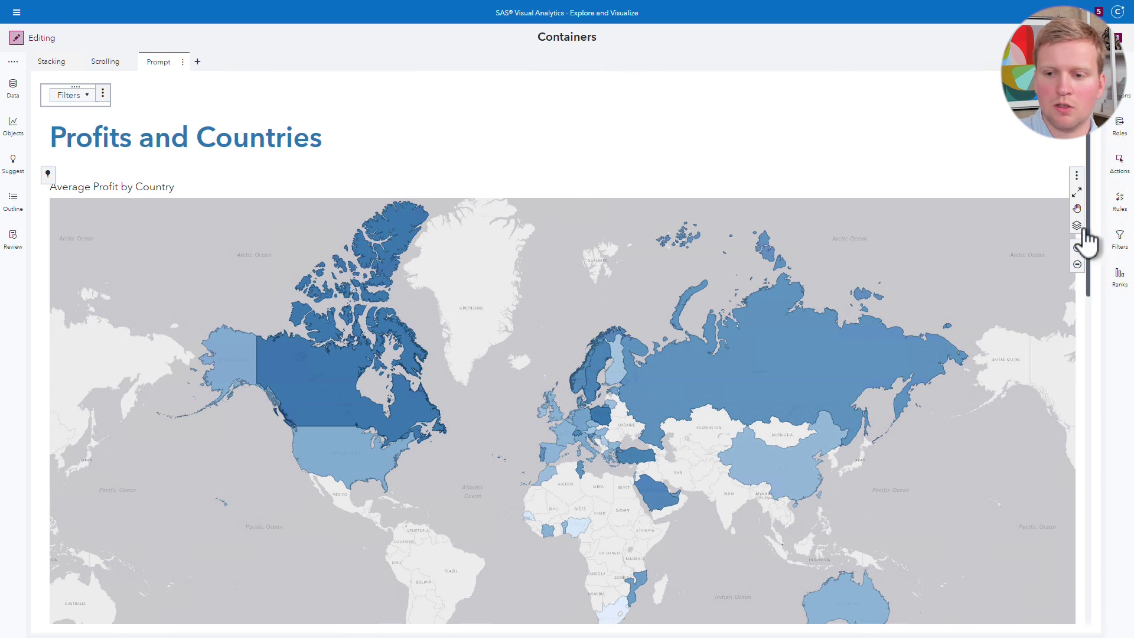
Step: Switch back and forth between the two order type charts in the stacking container, ending on Profit by Order Type
{"action": "scroll", "coordinate": [1087, 248], "scroll_direction": "down", "scroll_amount": 1}
{"action": "left_click_drag", "start_coordinate": [1092, 251], "coordinate": [1093, 524]}
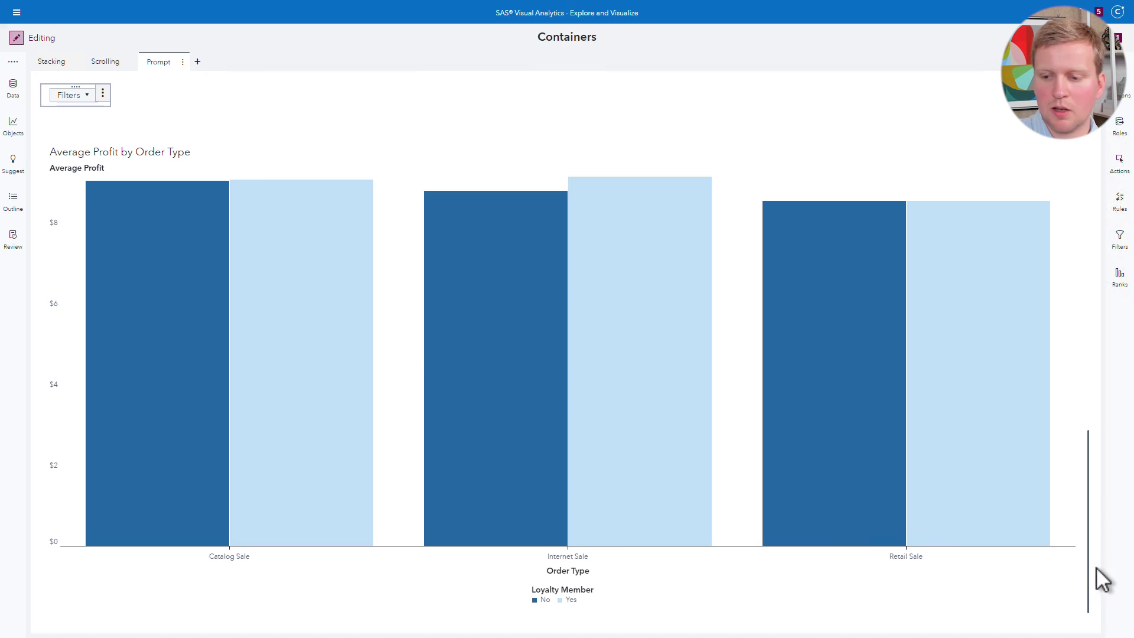
{"action": "scroll", "coordinate": [1093, 590], "scroll_direction": "down", "scroll_amount": 1}
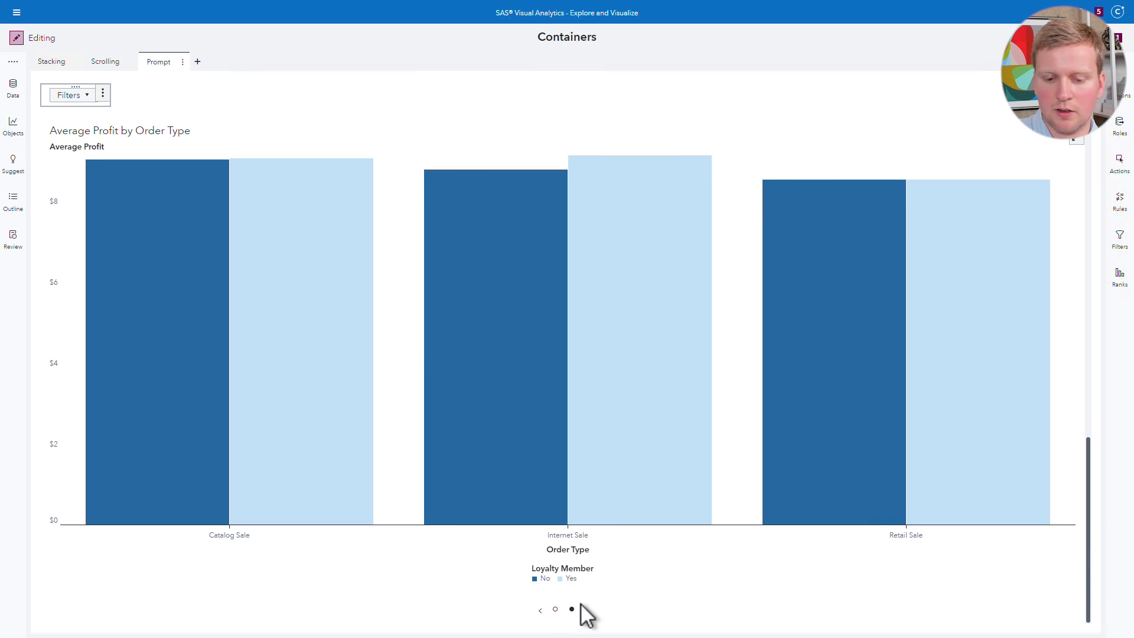
{"action": "left_click", "coordinate": [555, 610]}
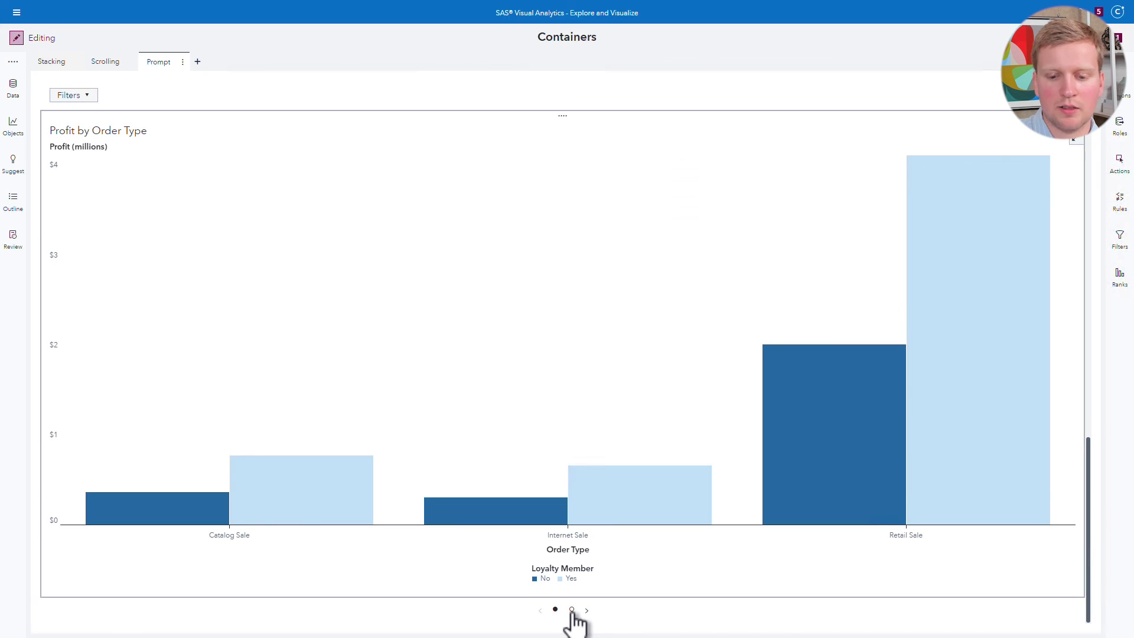
{"action": "left_click", "coordinate": [571, 611]}
{"action": "left_click", "coordinate": [555, 610]}
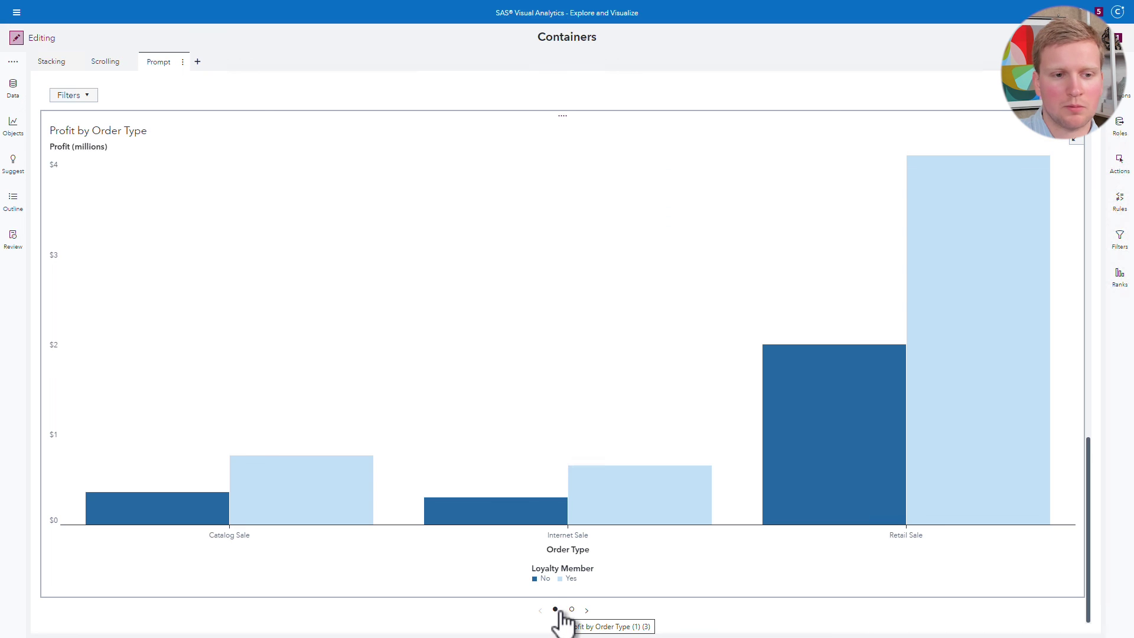